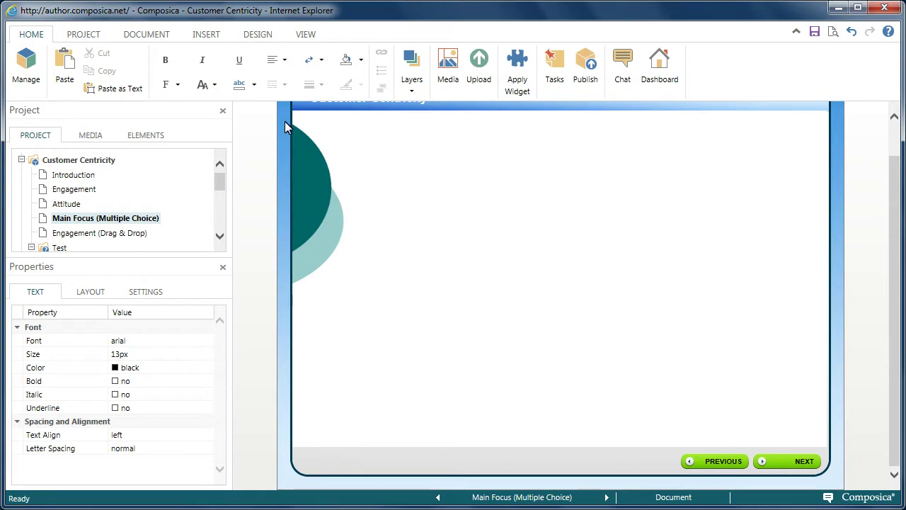
Step: Switch to the INSERT ribbon to get the page-element tools
click(208, 38)
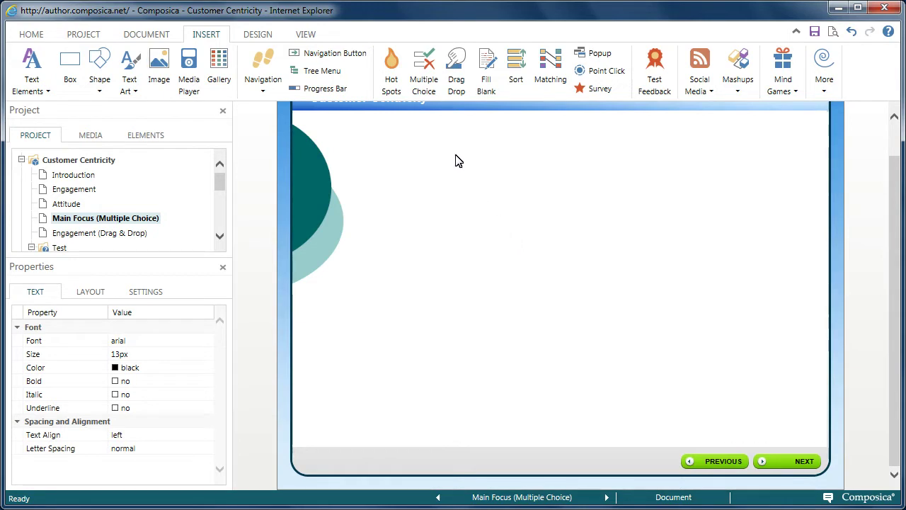
Step: Insert a Multiple Choice question, shift it up and right, then widen and lengthen it
click(437, 99)
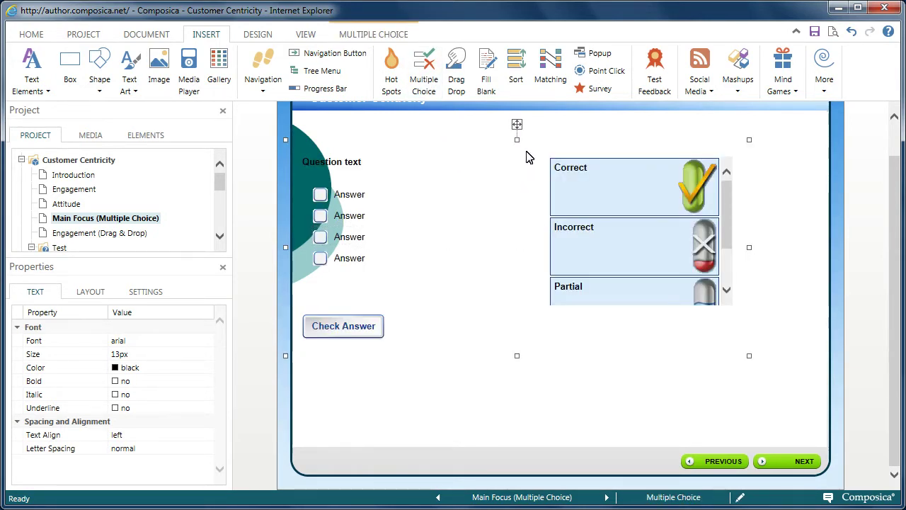
drag(516, 122, 560, 108)
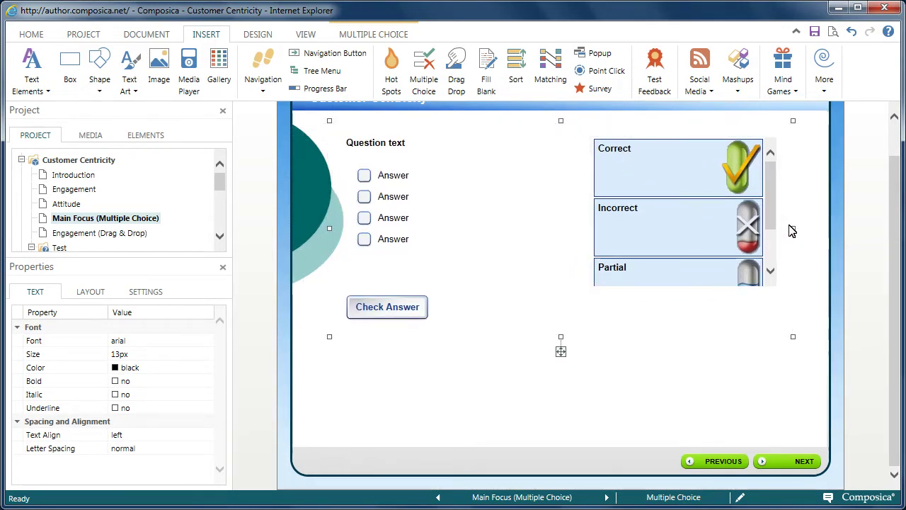
drag(801, 229, 827, 230)
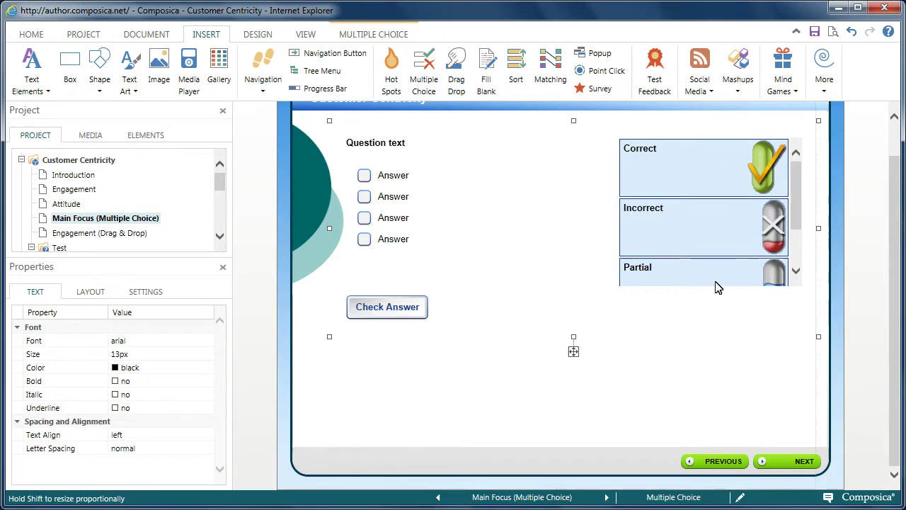
drag(574, 337, 579, 458)
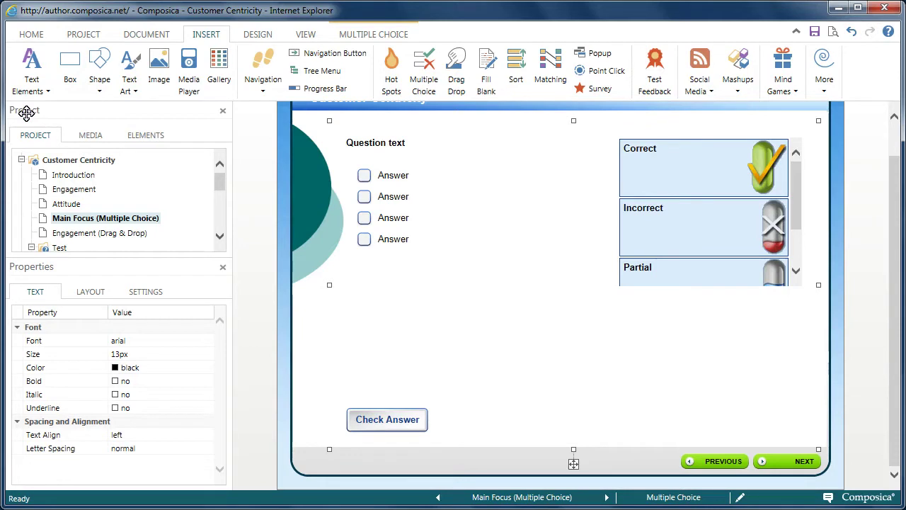
Step: Select the Question element and replace its placeholder with 'This video focused on...'
click(146, 138)
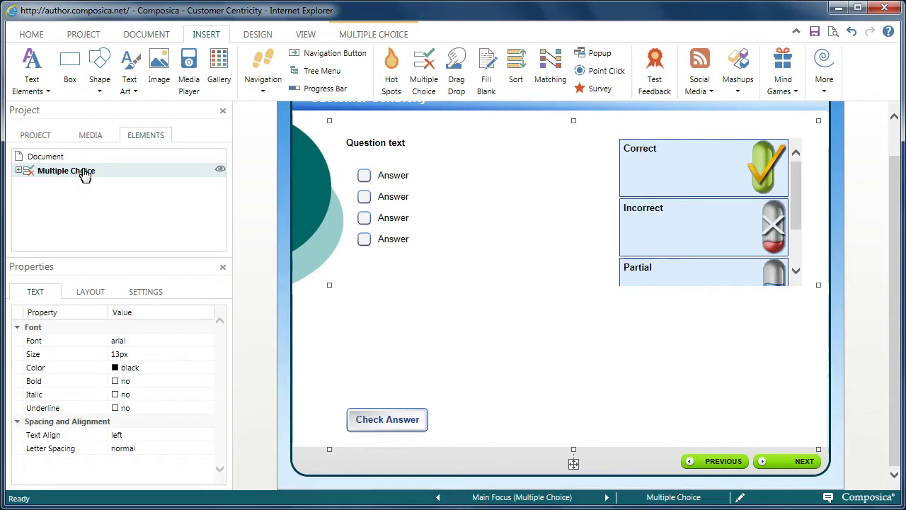
click(19, 172)
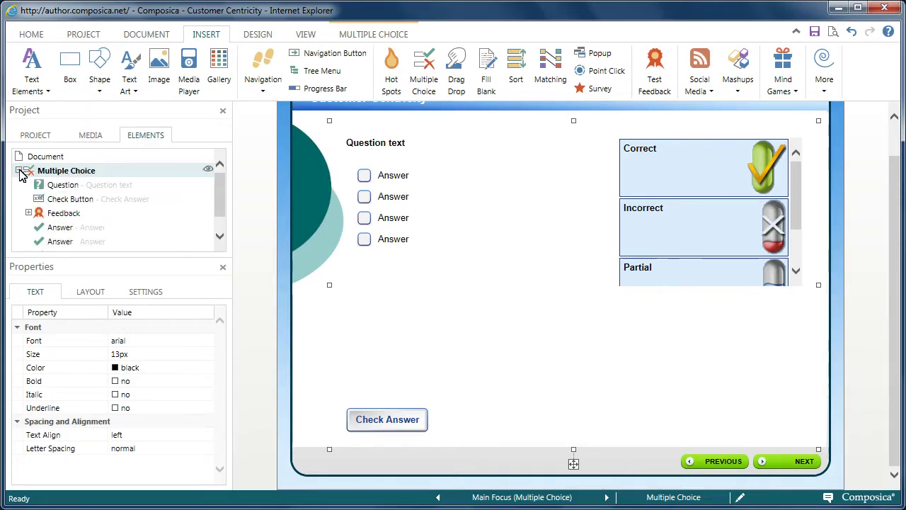
click(63, 186)
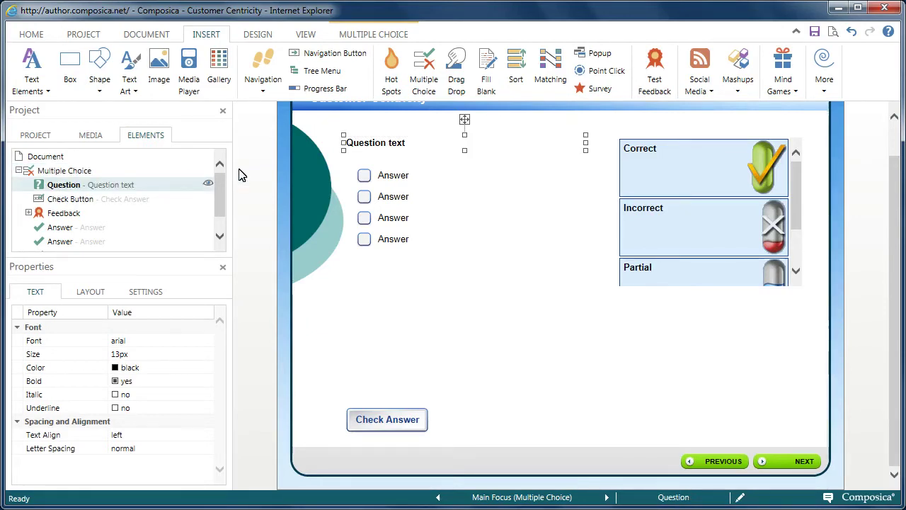
click(415, 145)
drag(415, 145, 360, 147)
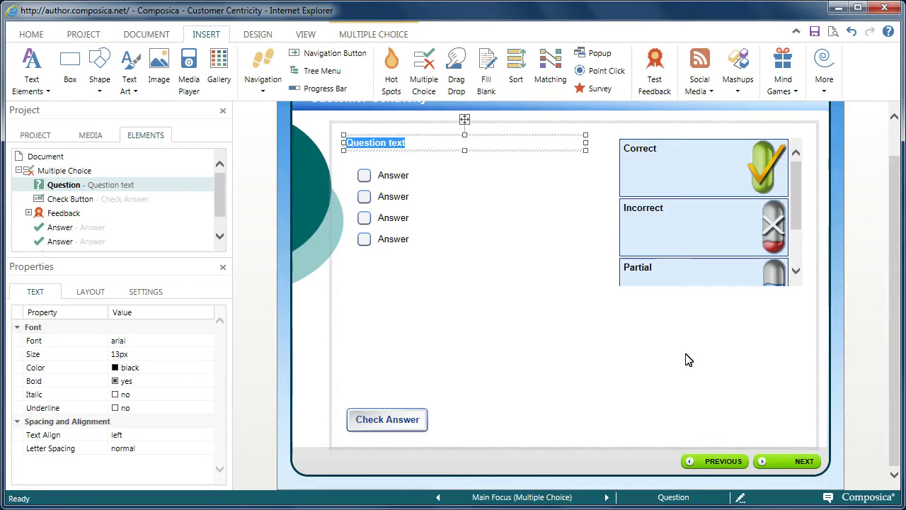
text(What)
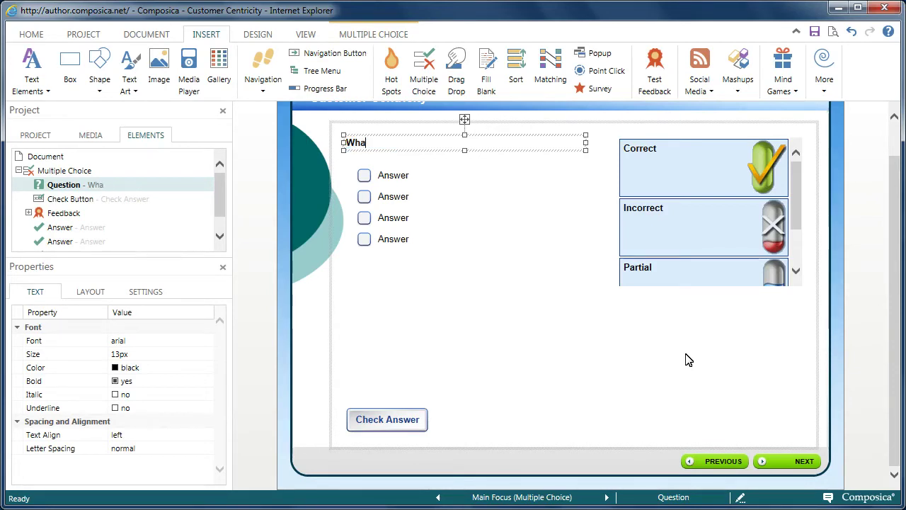
key(BackSpace)
key(BackSpace)
key(BackSpace)
key(BackSpace)
text(This video )
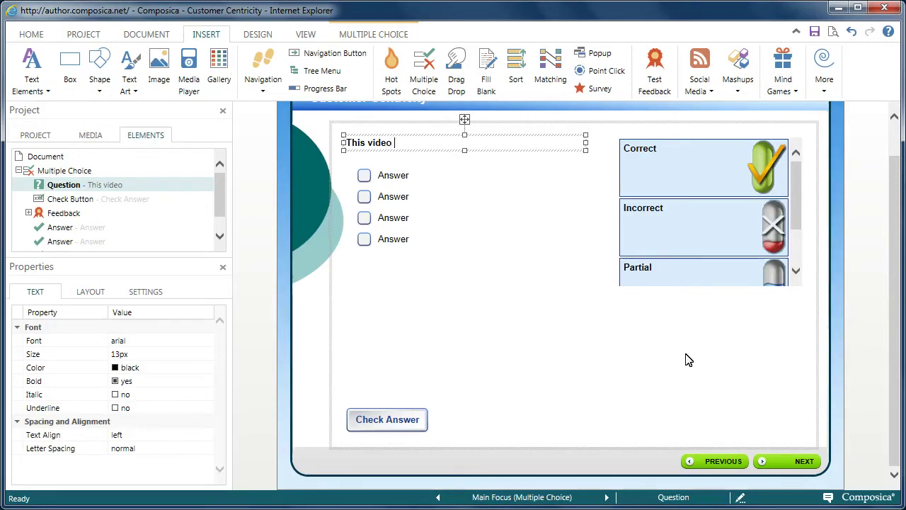
text(focused on)
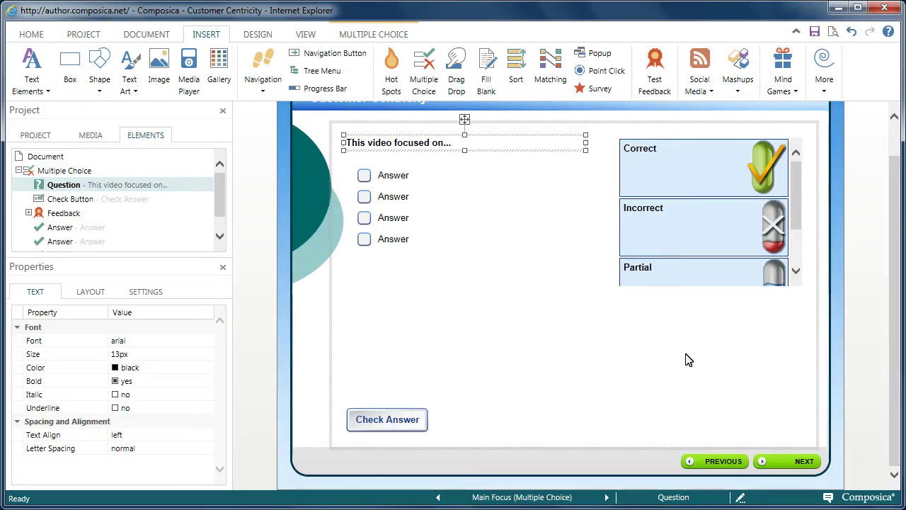
text(...)
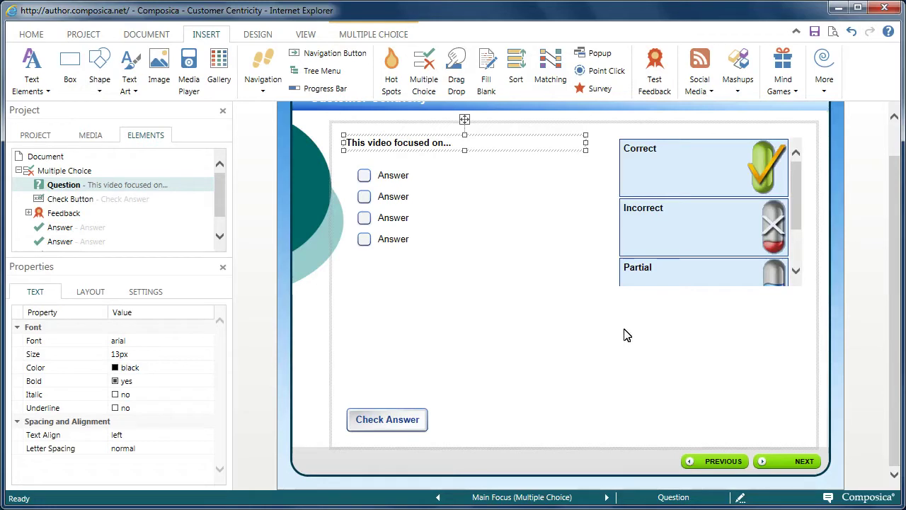
Step: Delete the fourth placeholder answer
click(402, 177)
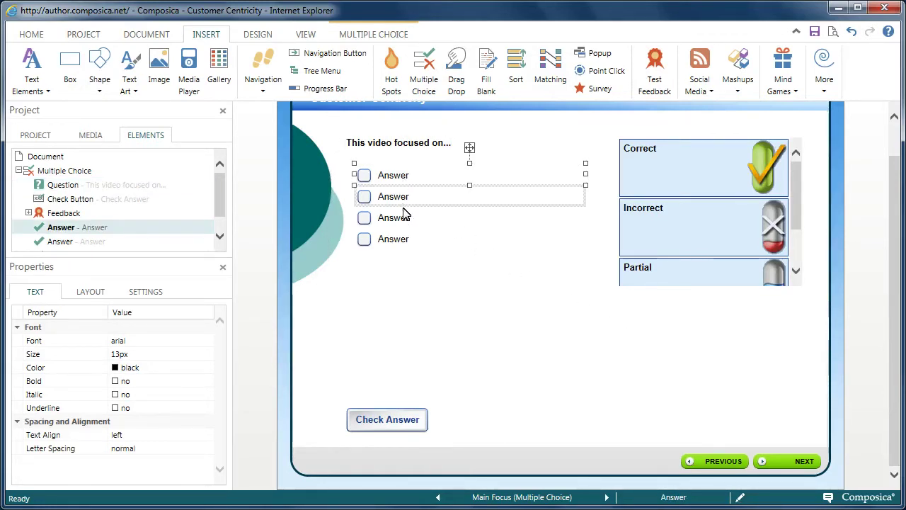
click(408, 241)
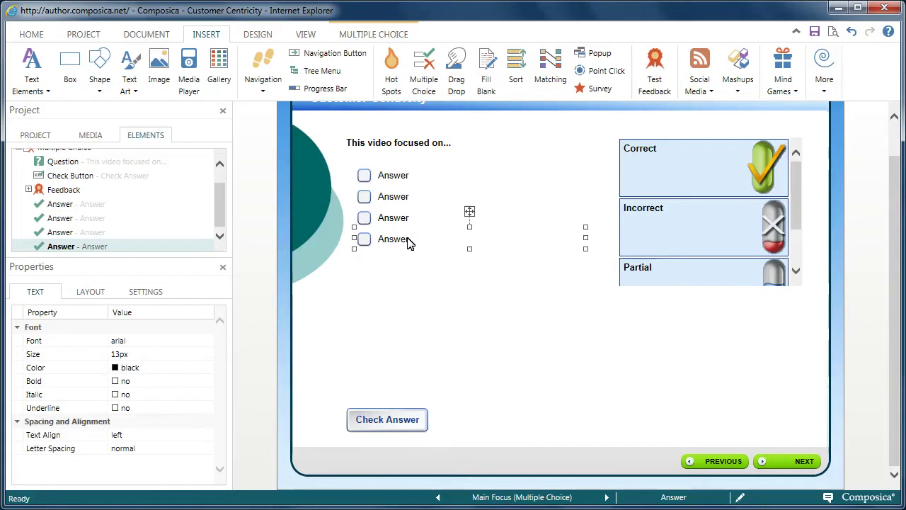
key(Delete)
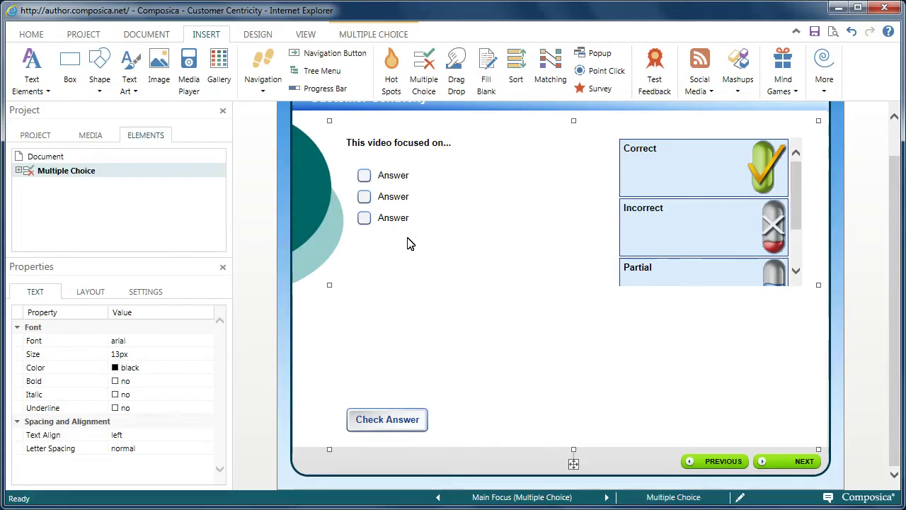
Step: Change the first two answers to 'It's all about the customer.' and 'Support is a hard job.'
click(407, 180)
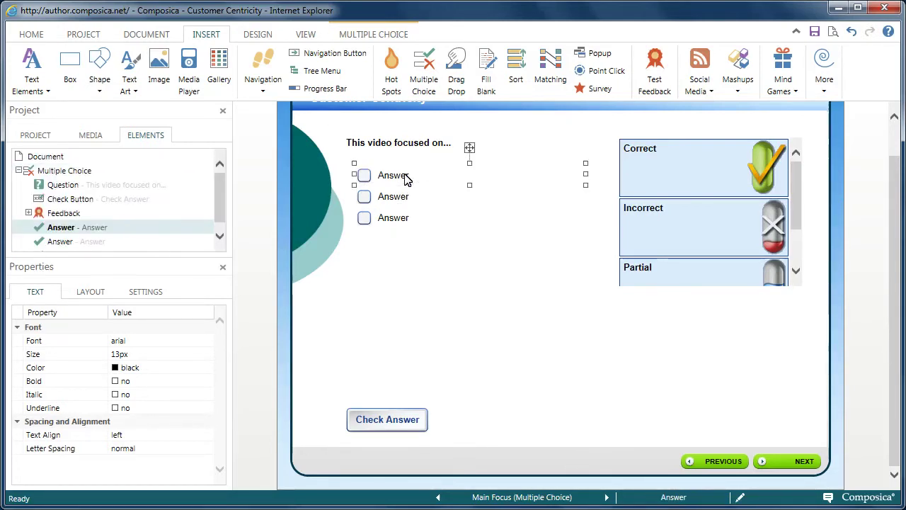
click(411, 175)
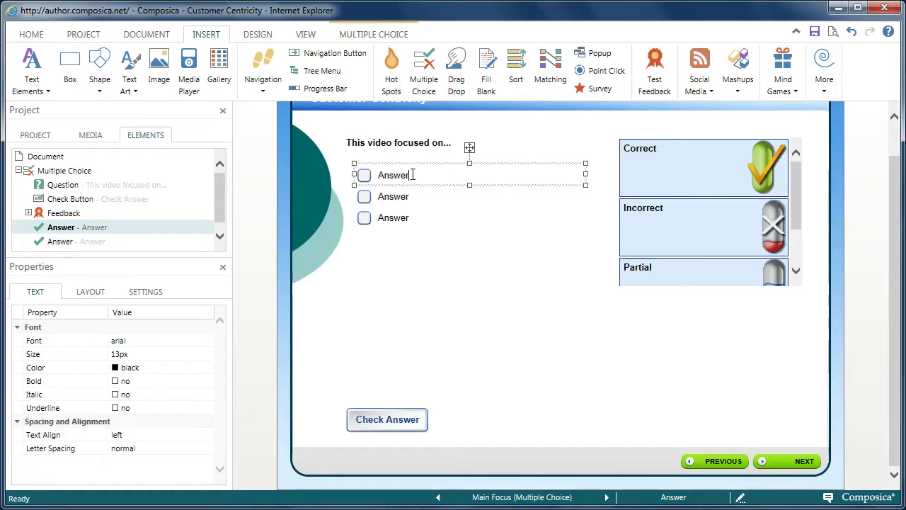
key(BackSpace)
key(BackSpace)
key(BackSpace)
text(It's all about the customer.)
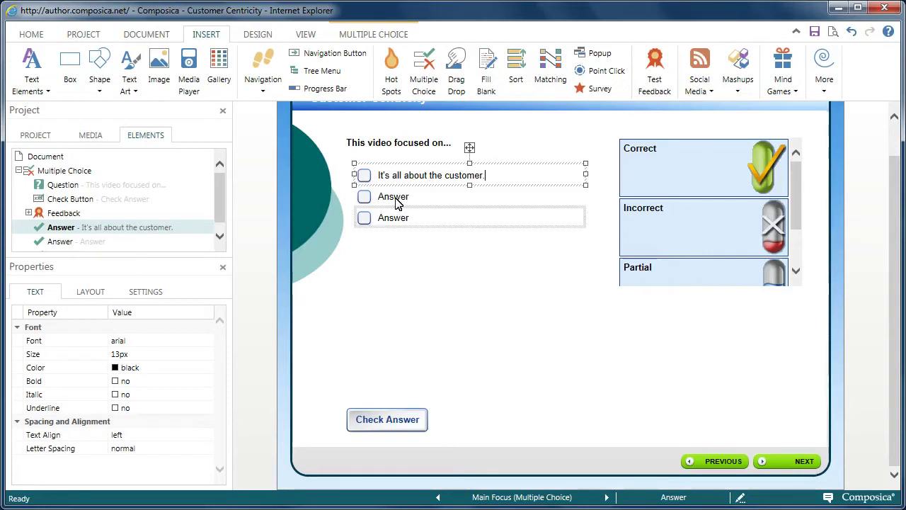
click(416, 202)
click(419, 199)
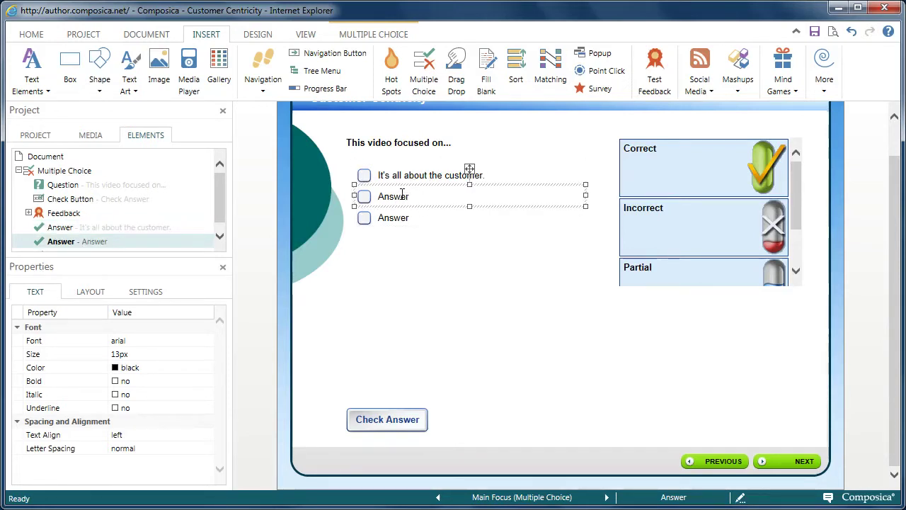
double_click(403, 196)
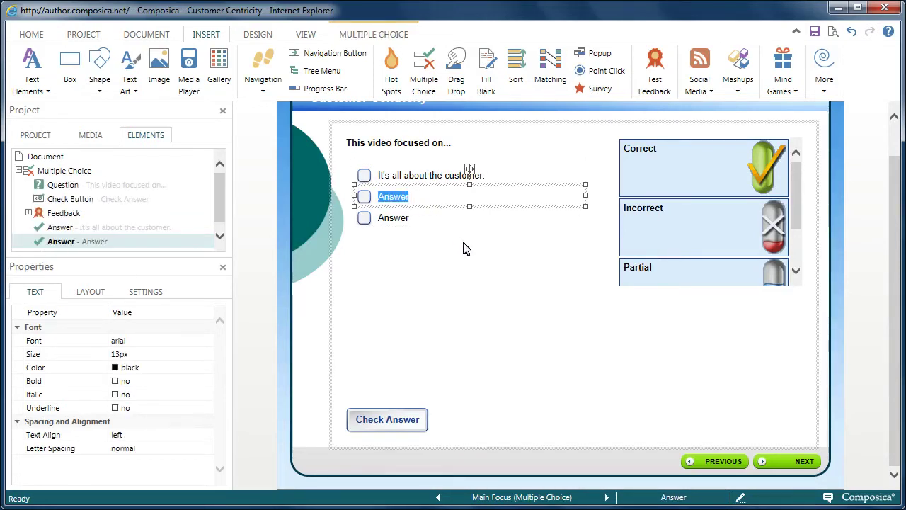
text(Support is)
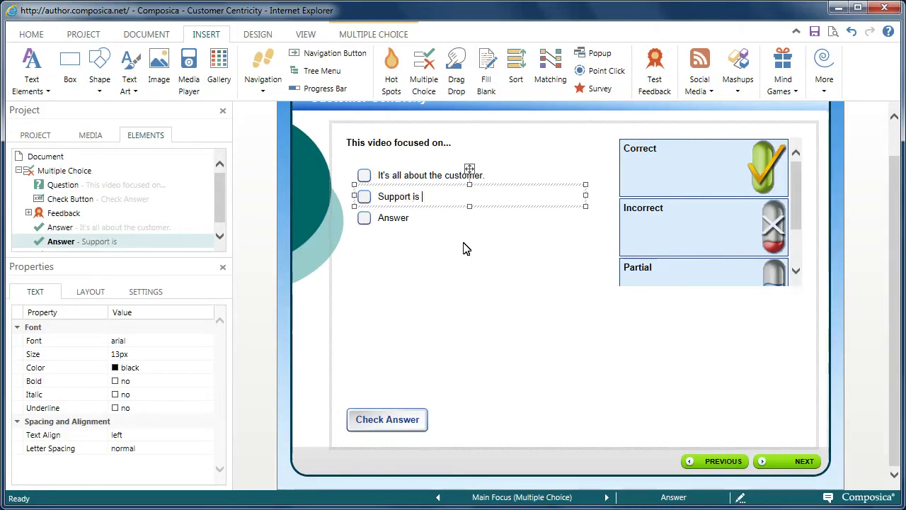
text( a hard job.)
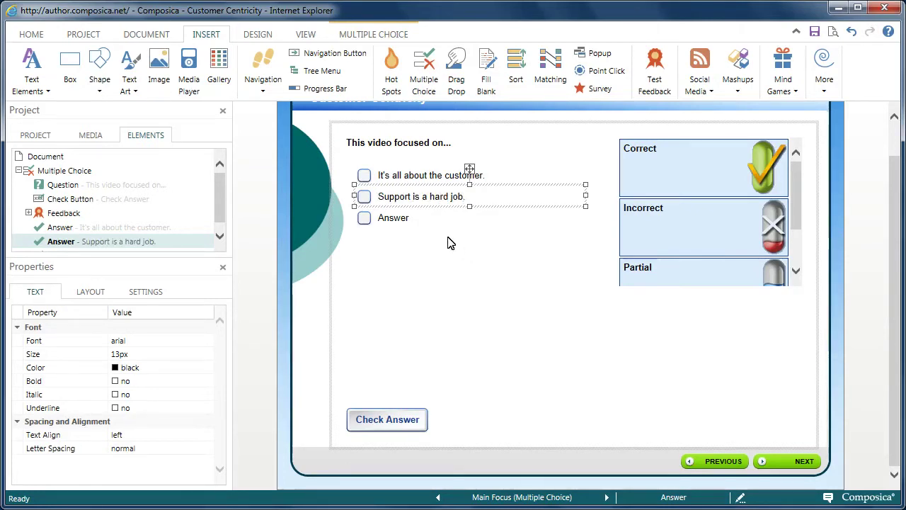
Step: Change the third answer to 'Engaging the customer.'
click(403, 221)
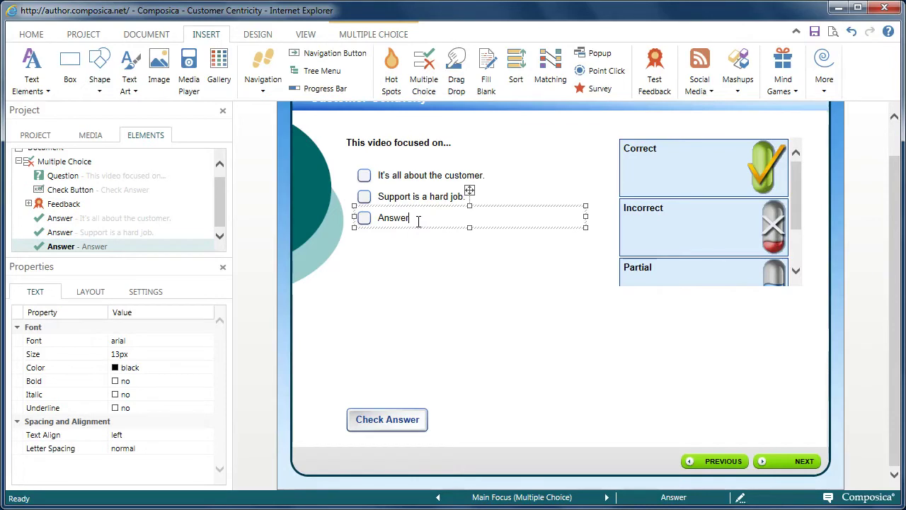
double_click(402, 218)
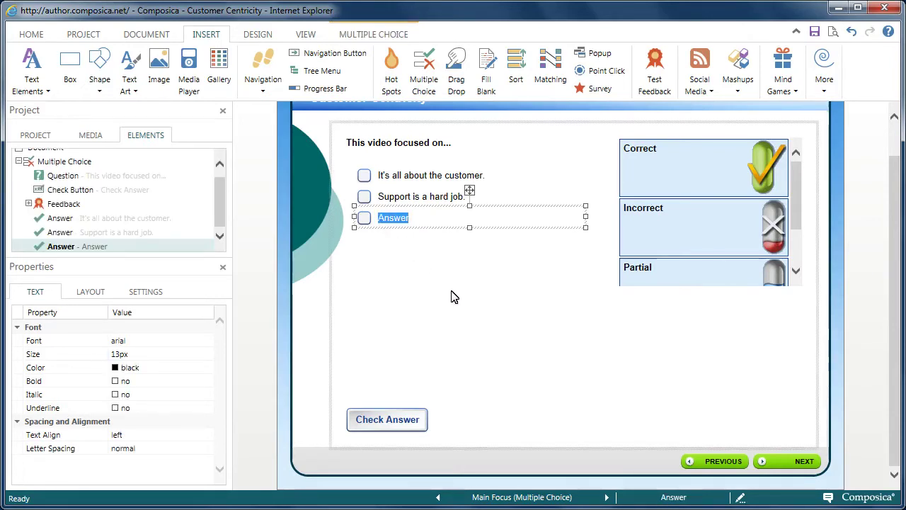
text(Engaging th)
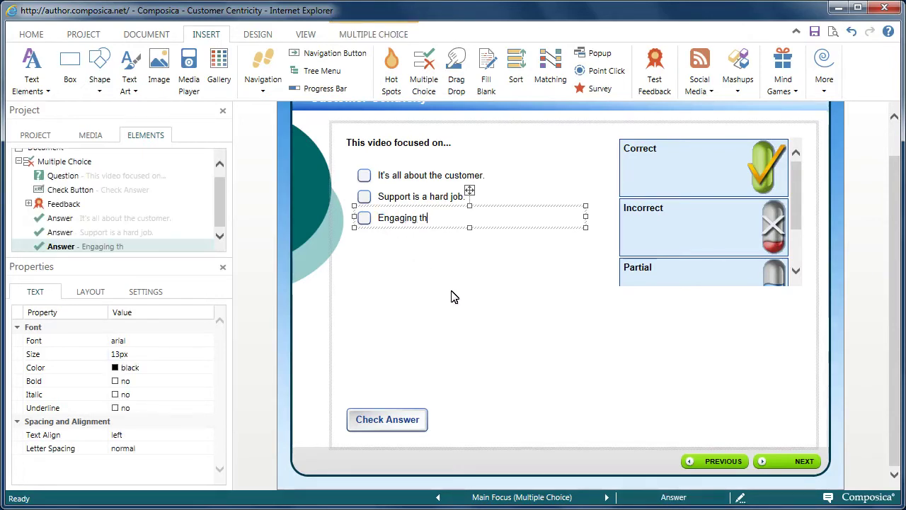
text(e customer.)
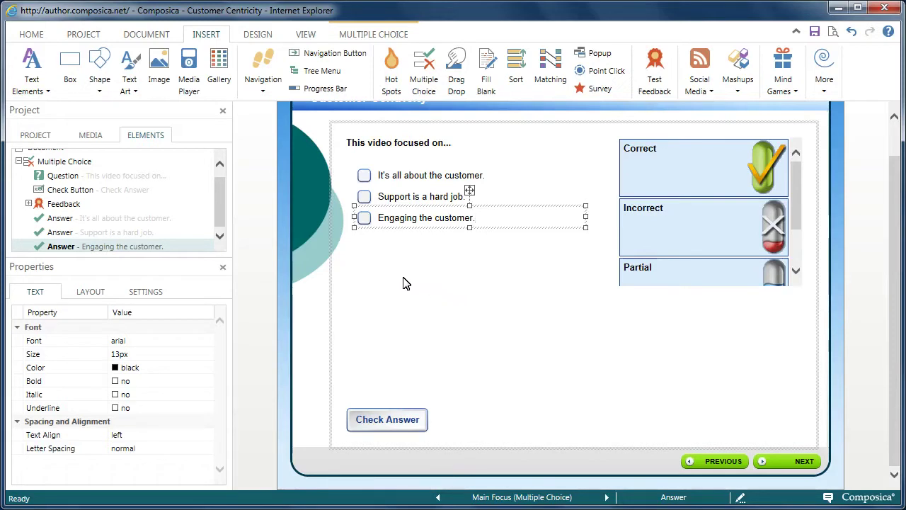
click(381, 280)
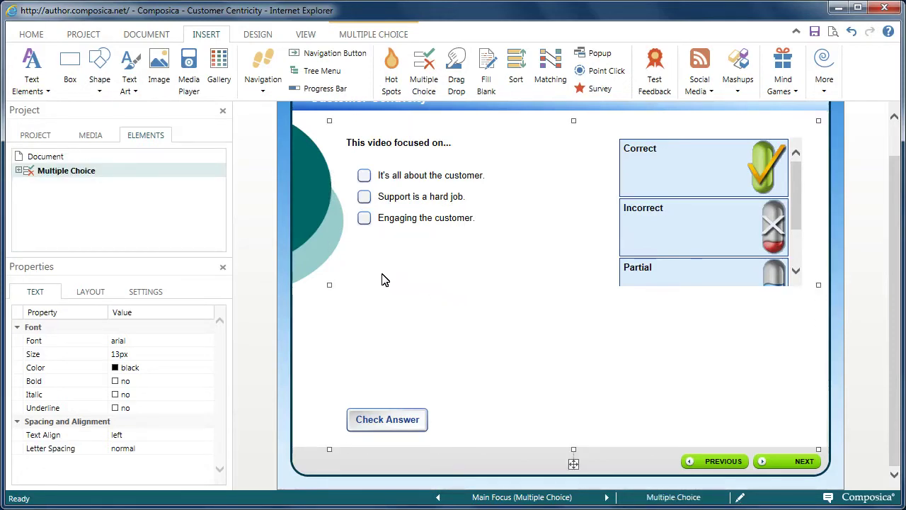
Step: Add a new answer through Modify > Add Answer and label it 'All of the above'
right_click(415, 248)
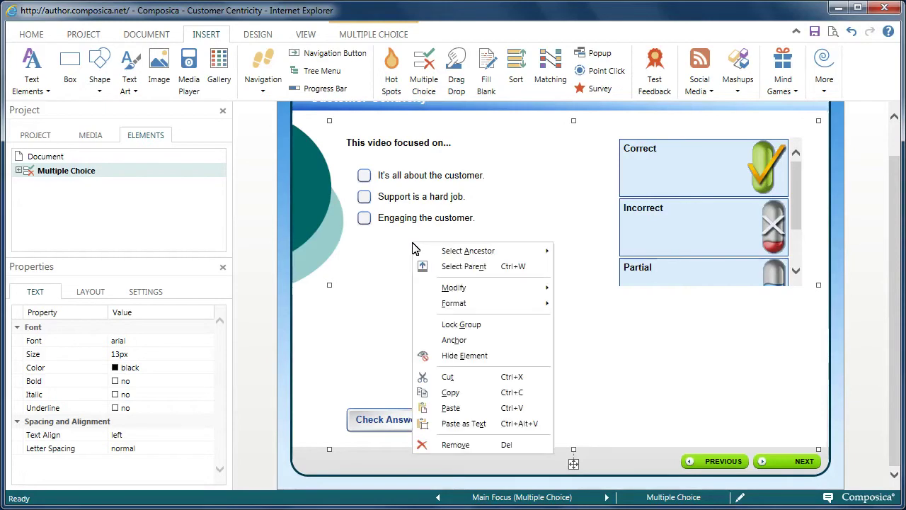
mouse_move(551, 300)
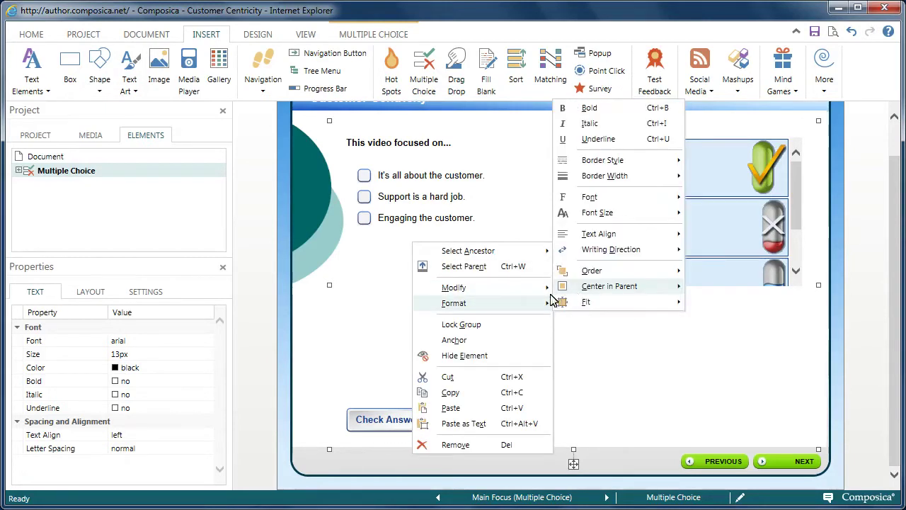
click(583, 288)
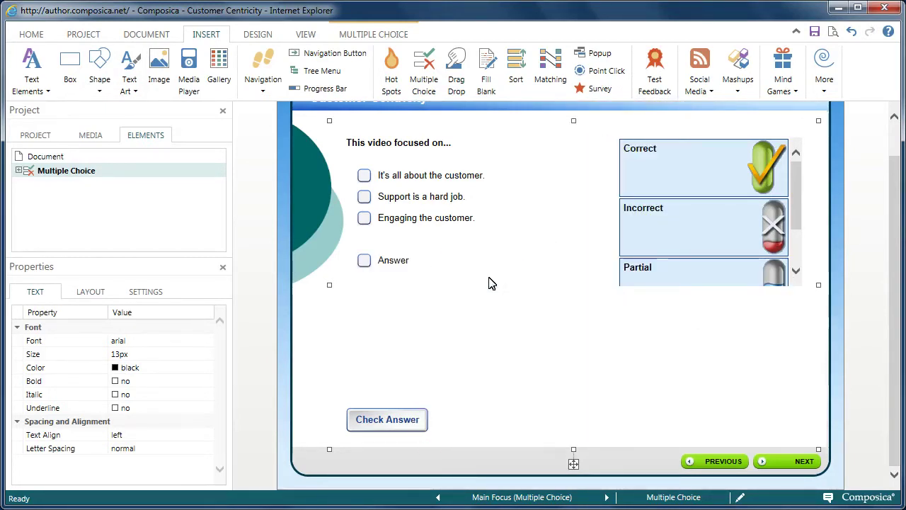
click(401, 264)
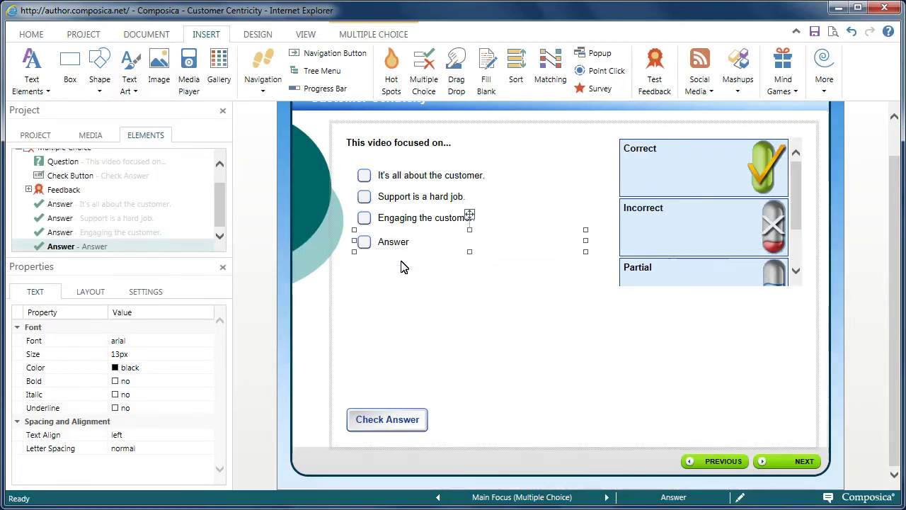
click(424, 245)
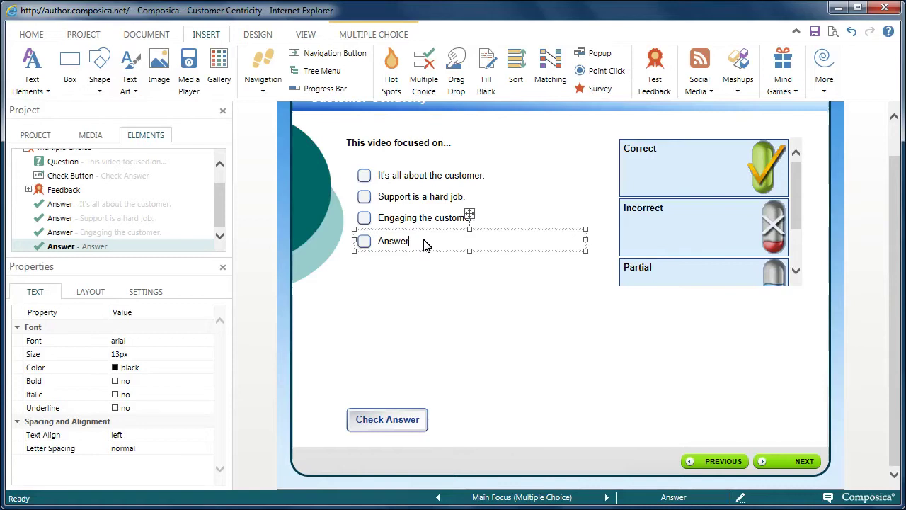
double_click(386, 244)
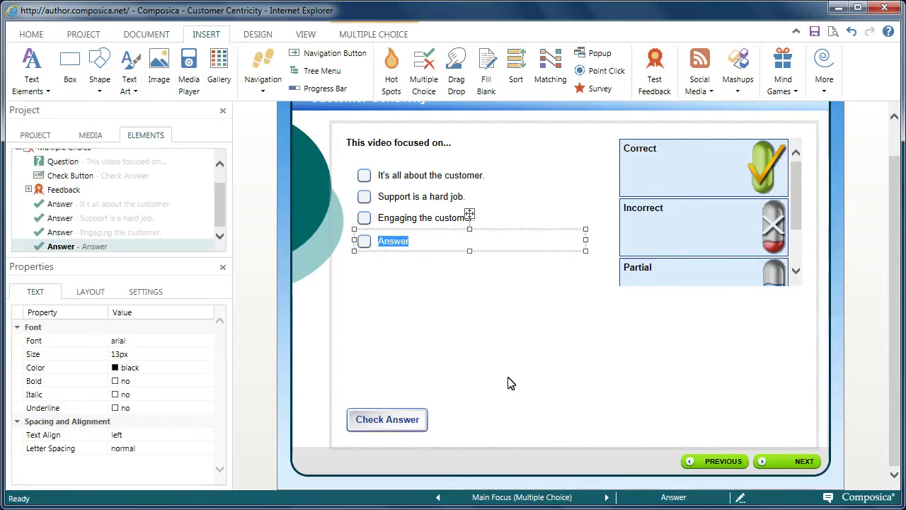
text(All of the)
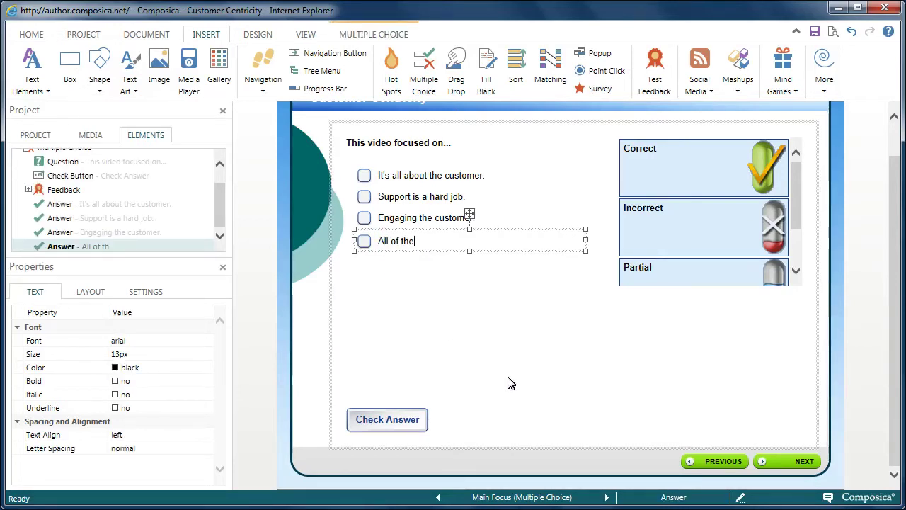
text( above.)
click(446, 292)
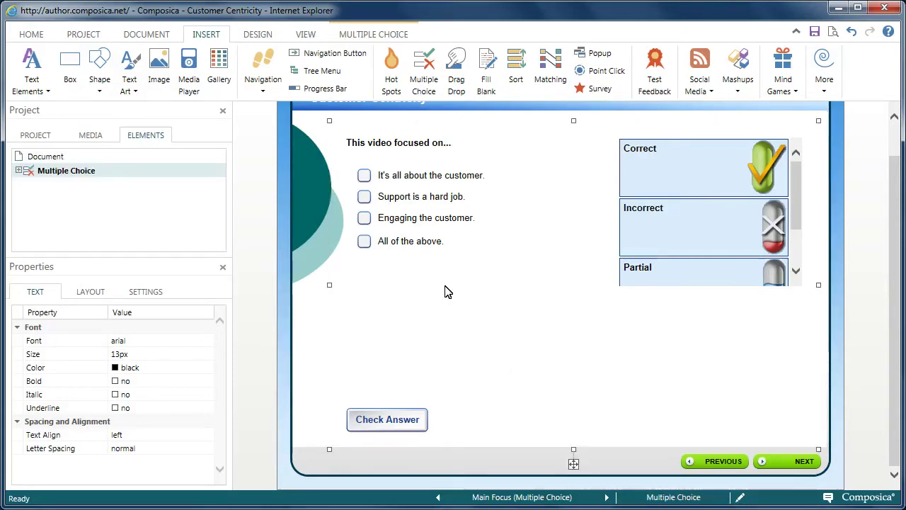
Step: Tick Correct in the answer Settings for 'It's all about the customer.' and 'Engaging the customer.'
click(425, 178)
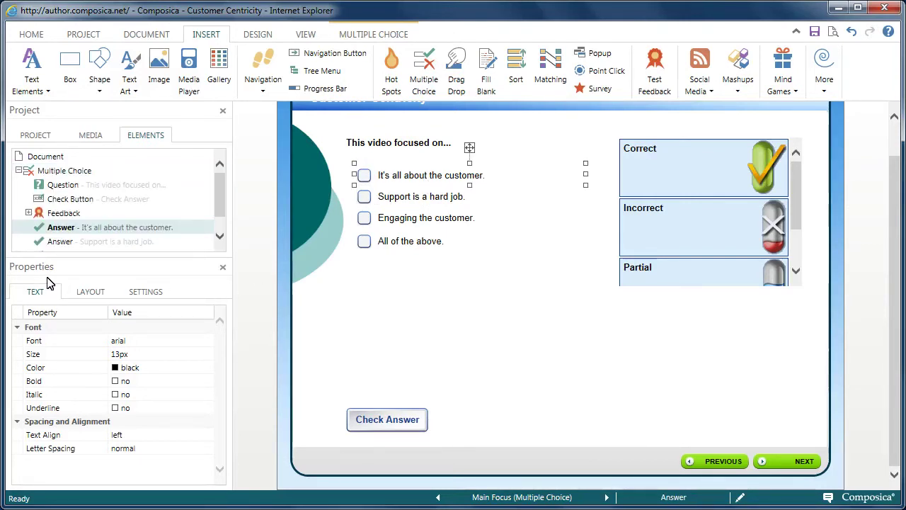
click(155, 296)
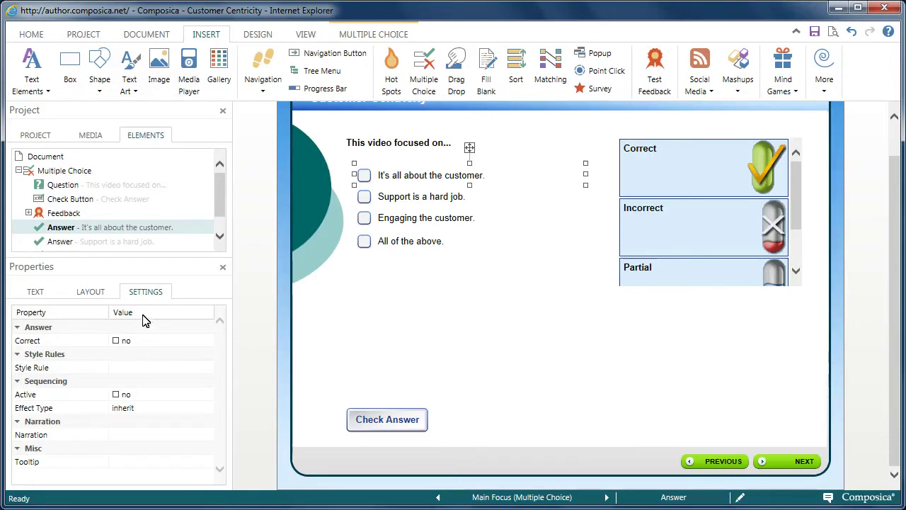
click(116, 341)
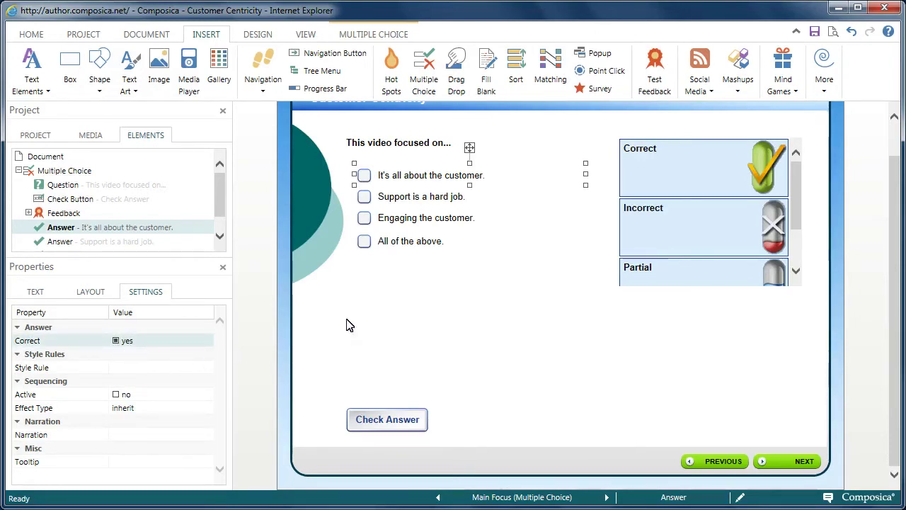
click(419, 225)
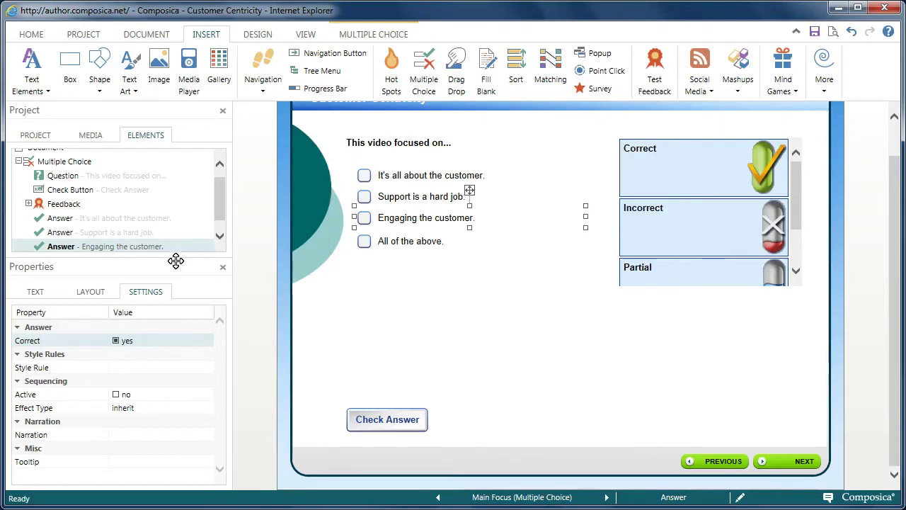
click(395, 181)
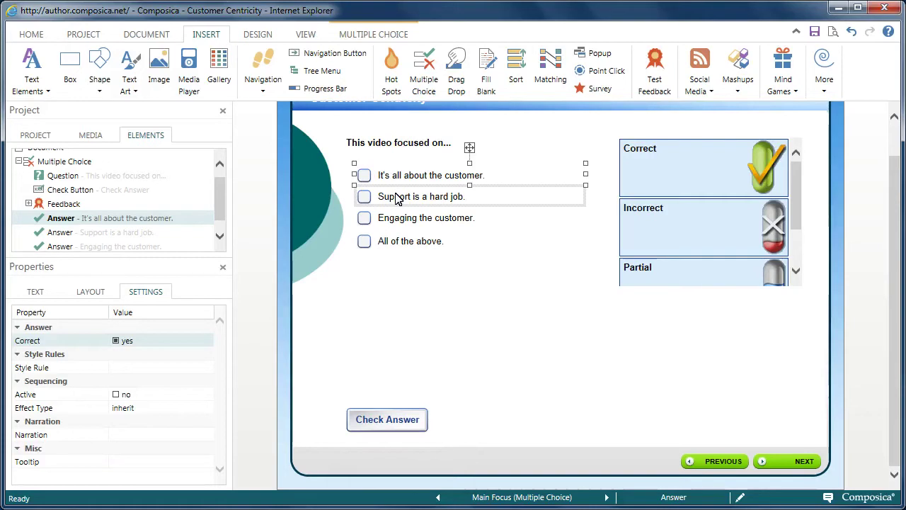
ctrl+click(398, 204)
ctrl+click(402, 220)
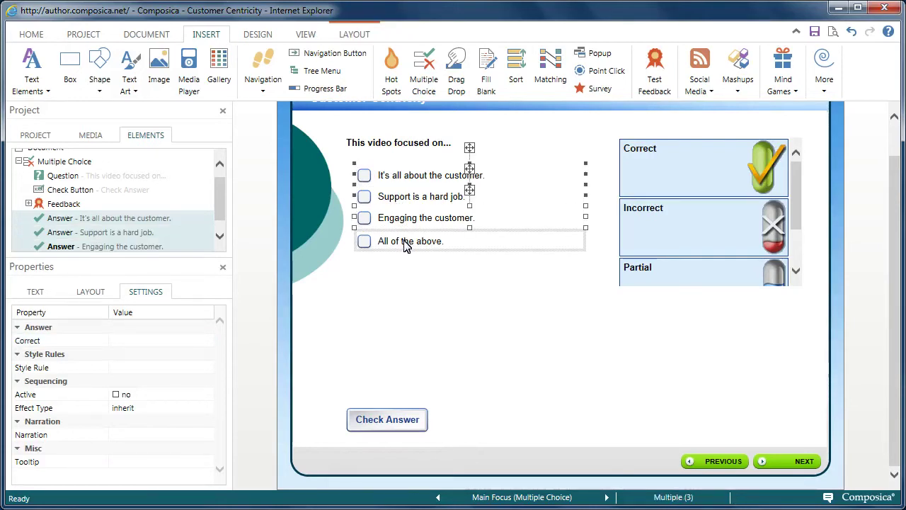
ctrl+click(406, 242)
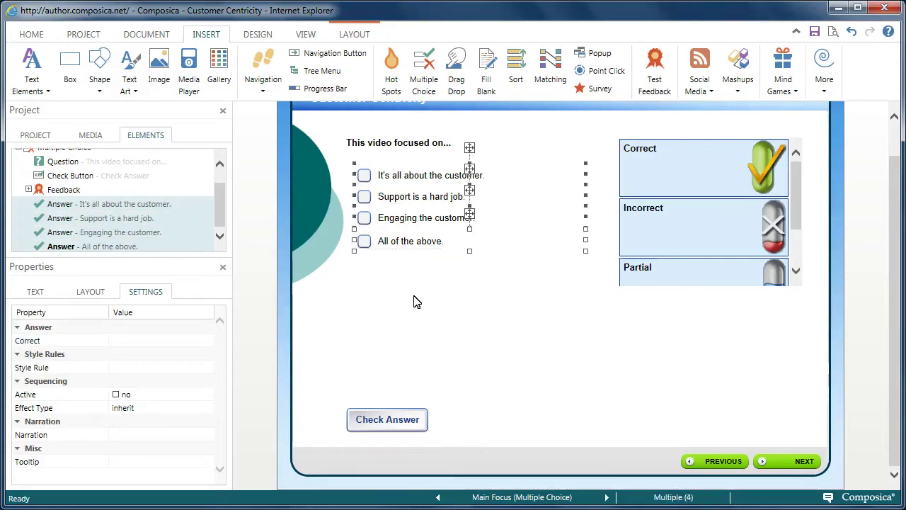
click(35, 292)
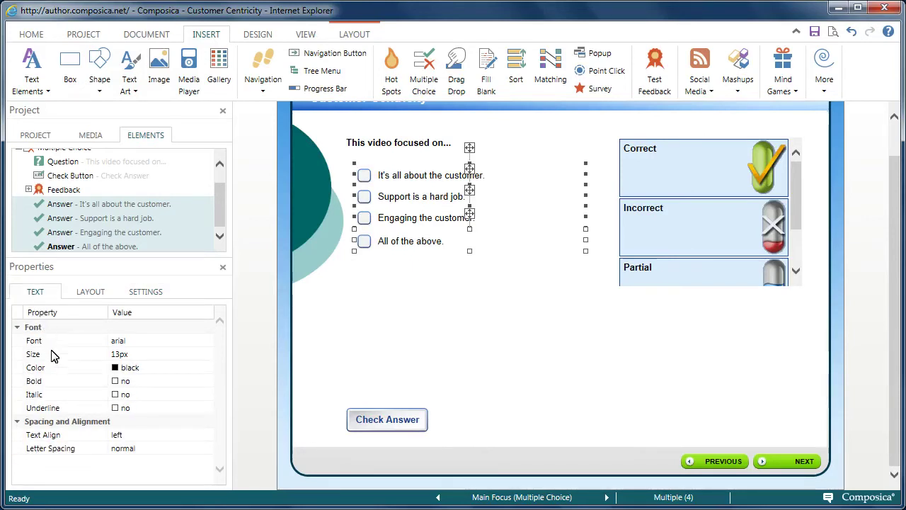
click(116, 381)
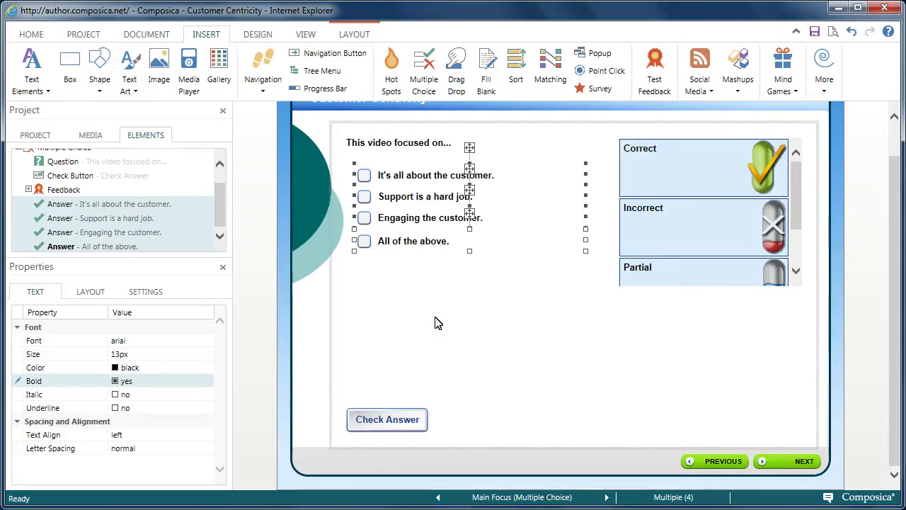
click(116, 381)
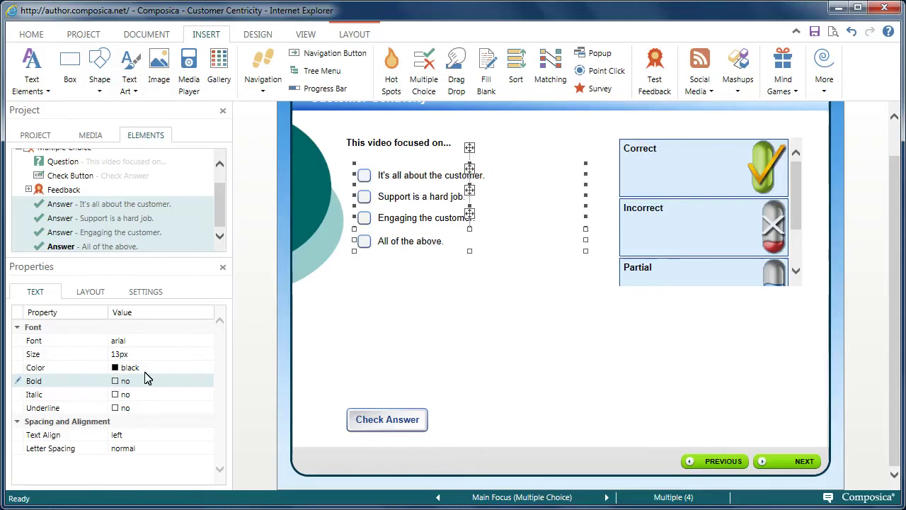
click(417, 326)
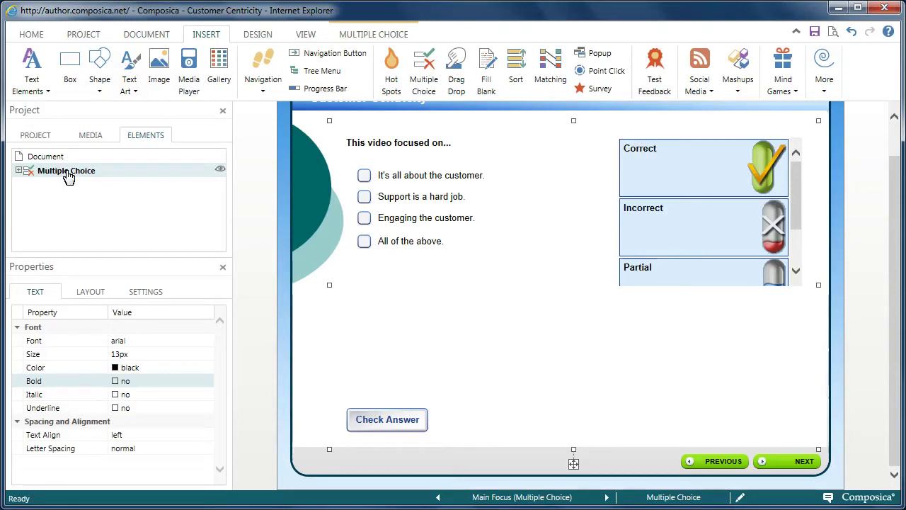
Step: Keep Shuffle Answers on in the question's Settings and expand its element tree
click(144, 296)
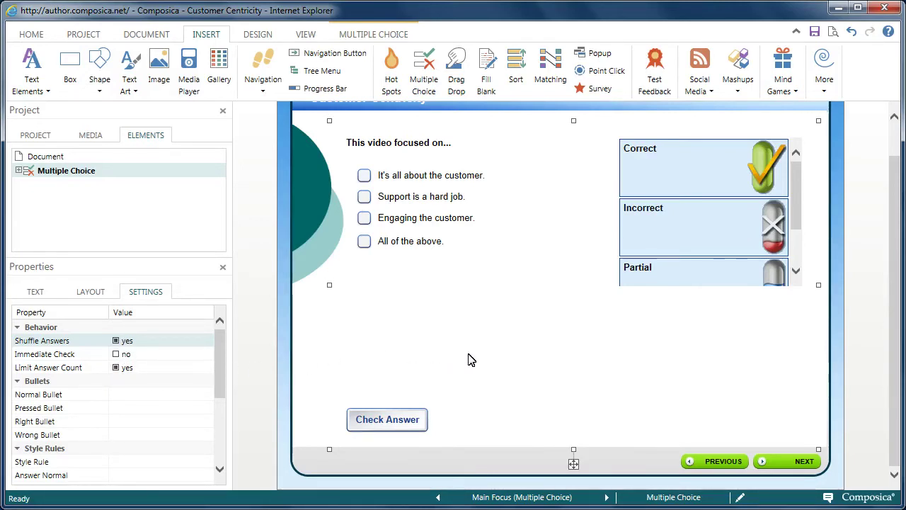
click(19, 171)
Step: Select Feedback and enlarge its box to reveal the Partial message and retry links
click(37, 213)
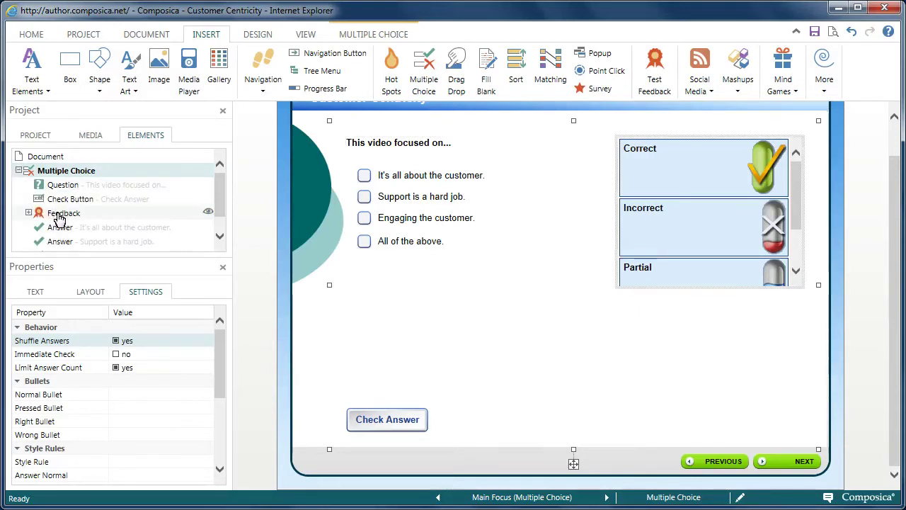
click(28, 213)
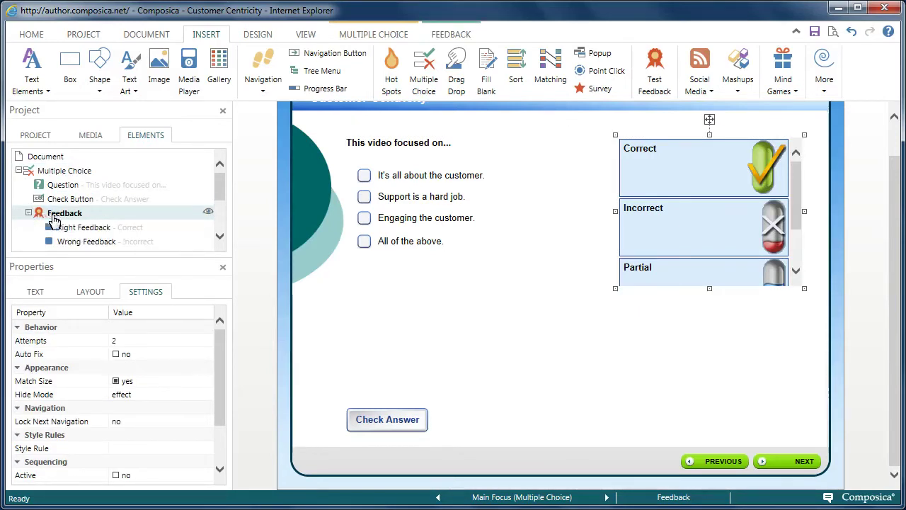
scroll(212, 203, down, 2)
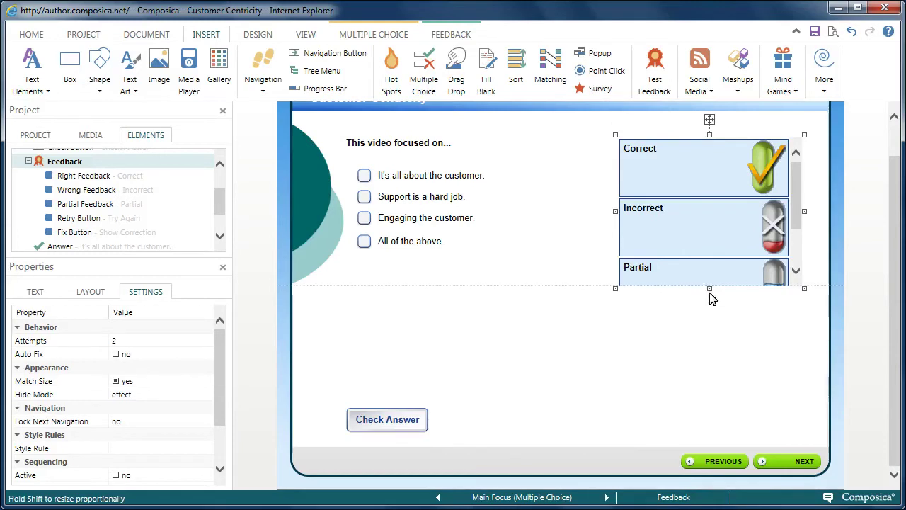
drag(709, 289, 745, 390)
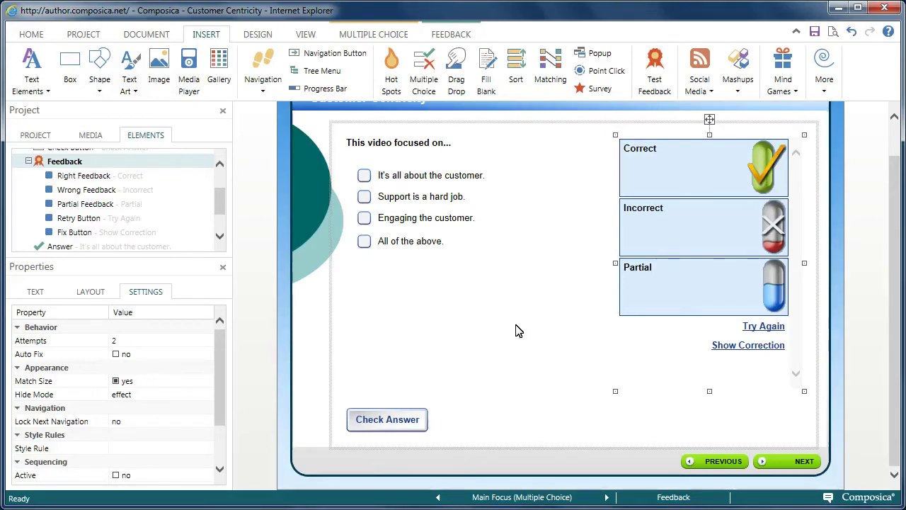
Step: Set the Partial feedback's When setting to 'first attempt'
click(673, 300)
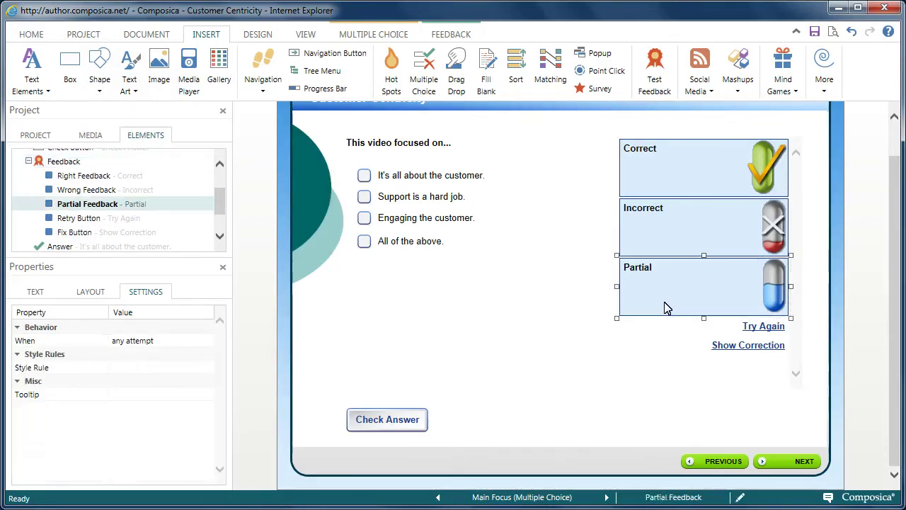
click(139, 341)
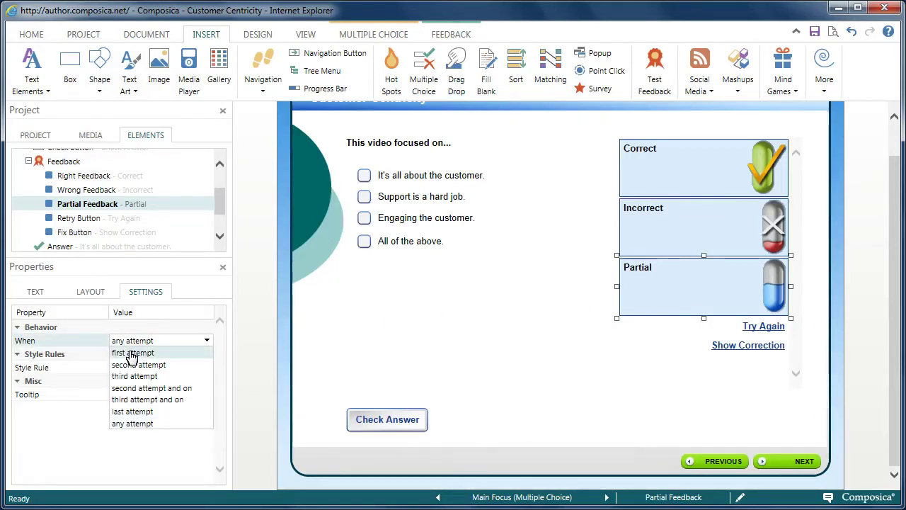
click(132, 352)
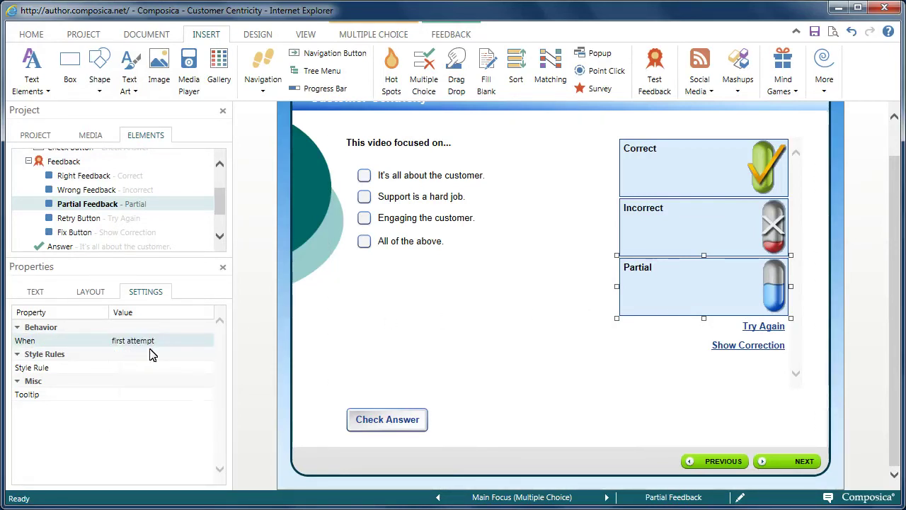
Step: Add a Custom Feedback message below Partial reading 'Nice try, but that's not all there is to it!'
right_click(665, 300)
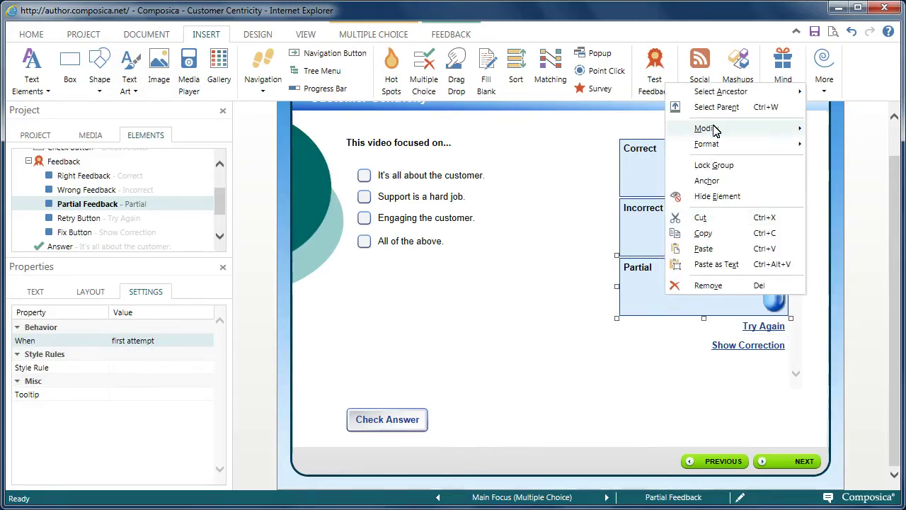
mouse_move(707, 131)
click(620, 128)
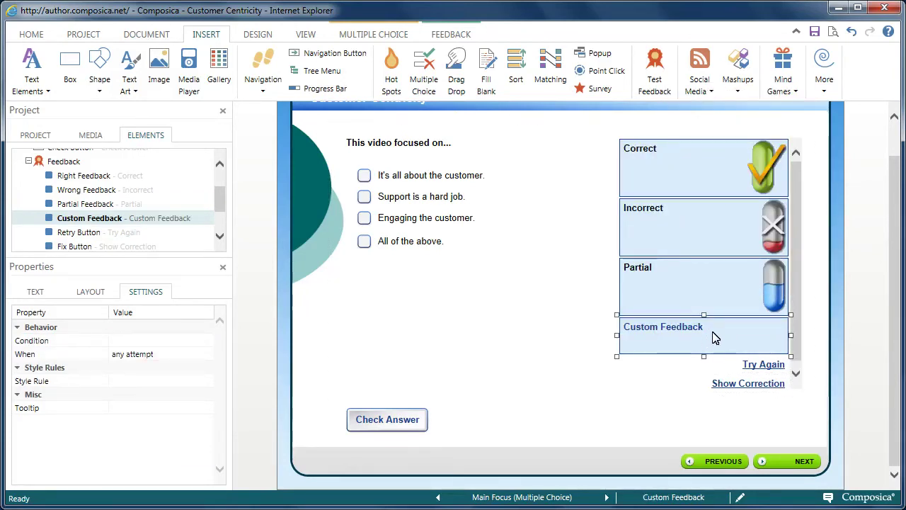
click(714, 327)
drag(705, 327, 625, 328)
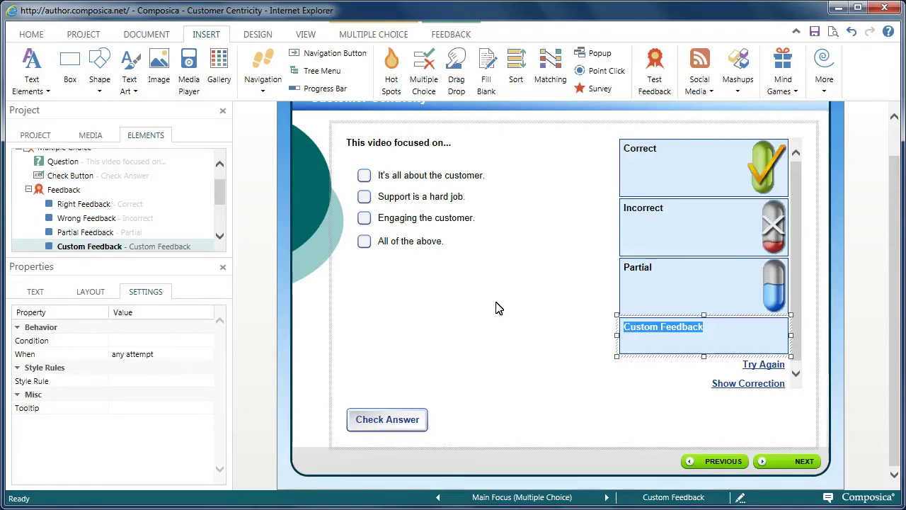
text(nICE)
key(BackSpace)
key(BackSpace)
key(BackSpace)
key(BackSpace)
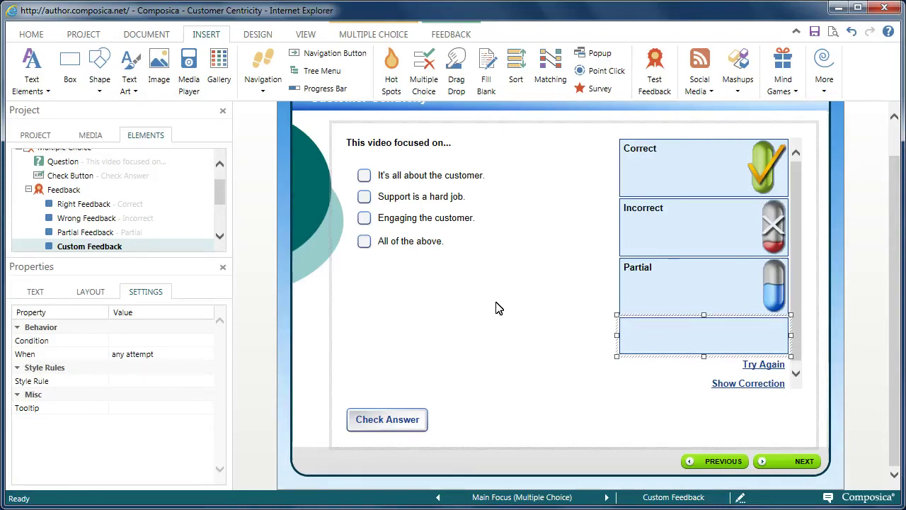
text(Nice try, but that's not )
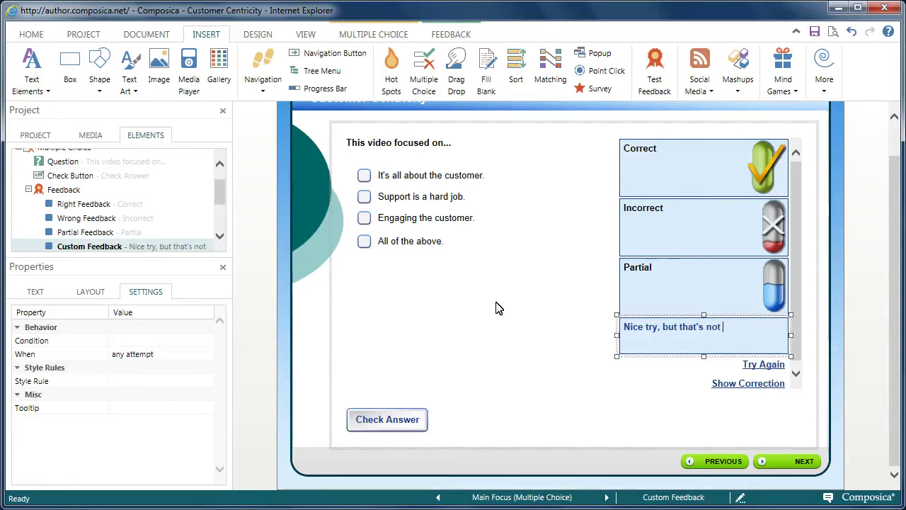
text(all there is to )
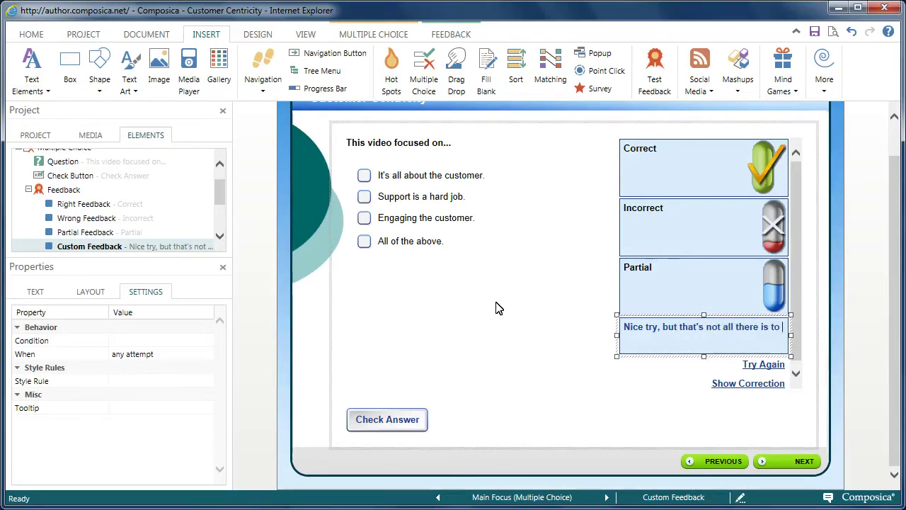
text(it!)
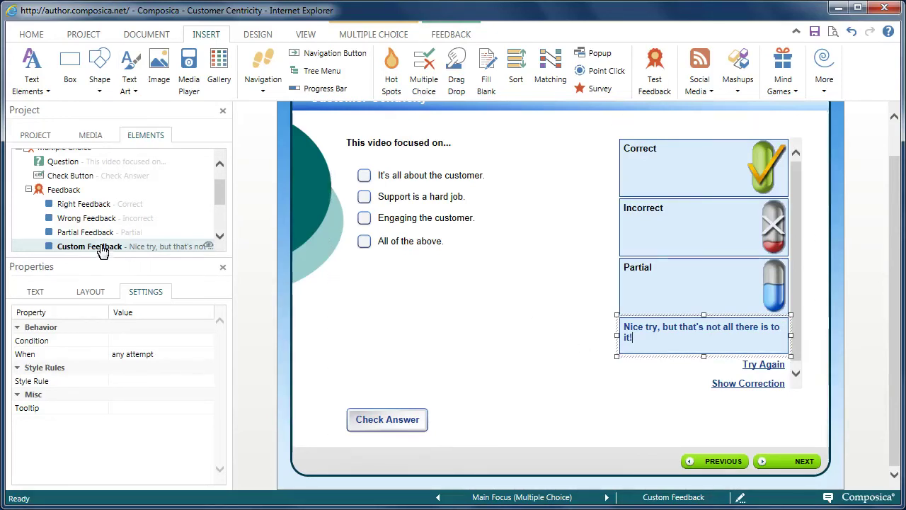
key(Escape)
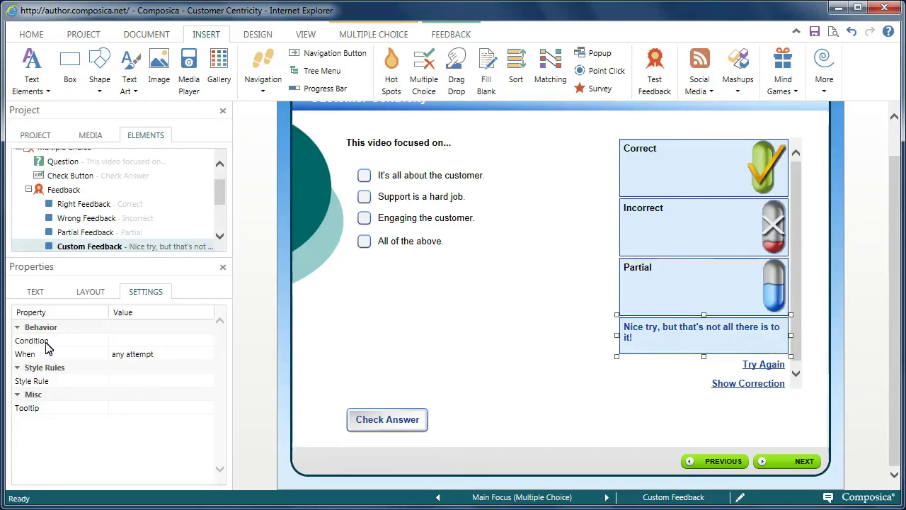
Step: Set the custom feedback Condition to both correct answers Not Checked, combined with OR
click(123, 340)
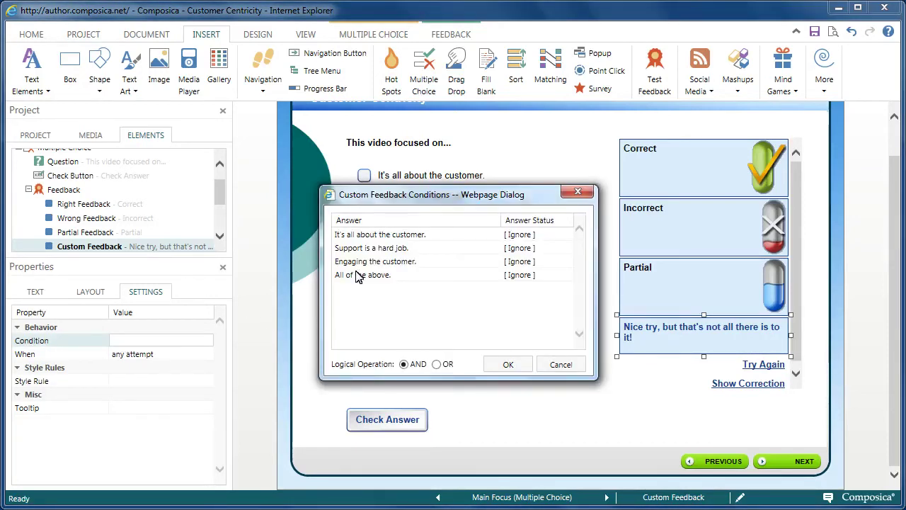
drag(423, 196, 609, 111)
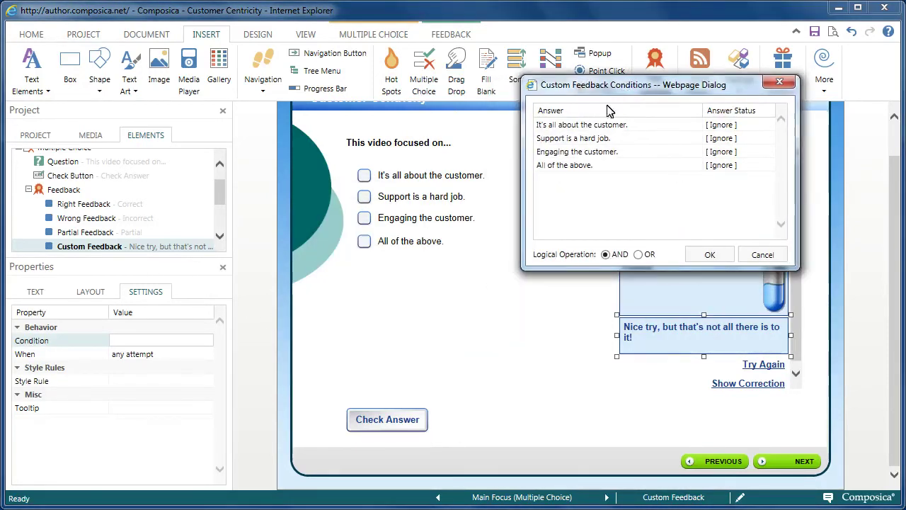
click(730, 126)
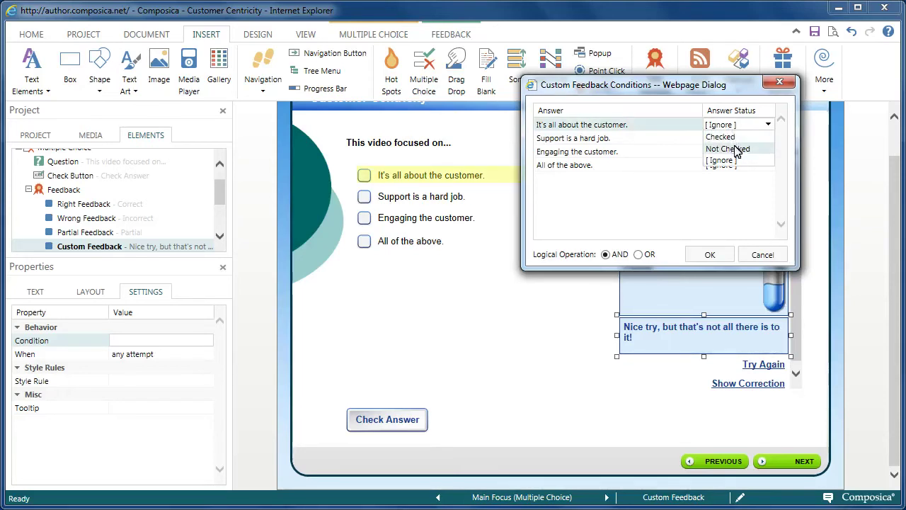
click(736, 150)
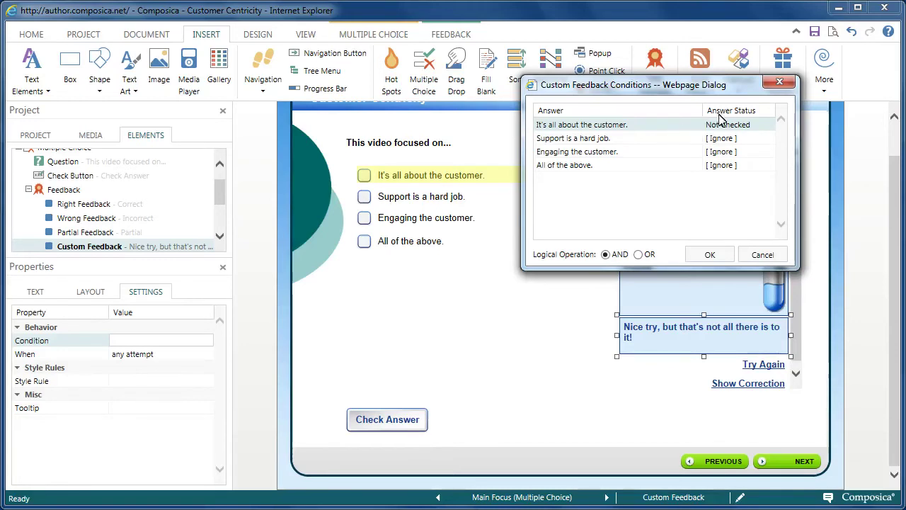
click(638, 256)
click(732, 153)
click(732, 153)
click(732, 177)
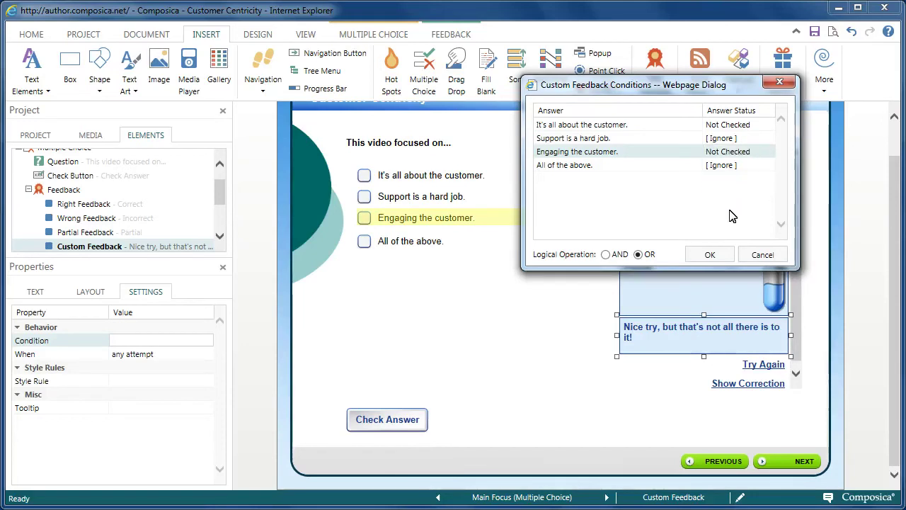
click(712, 256)
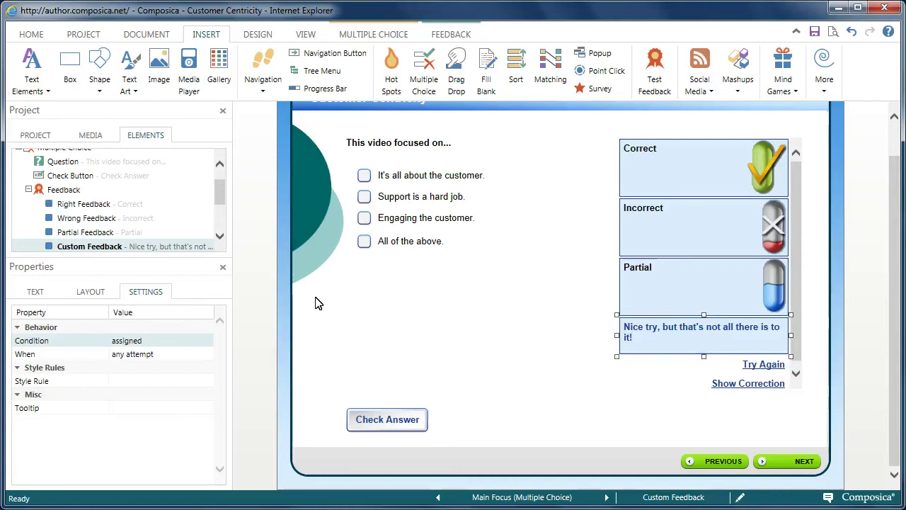
Step: Select the whole multiple choice question and add a hint to it
click(333, 308)
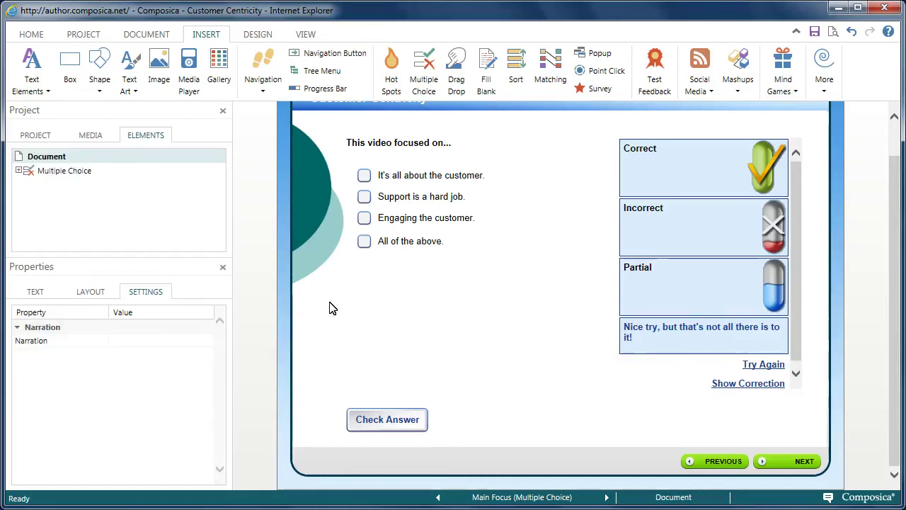
click(61, 179)
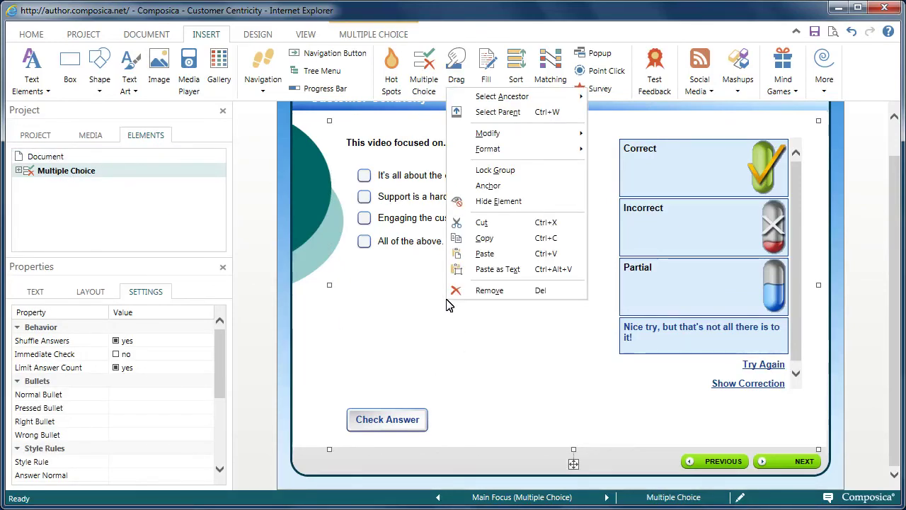
mouse_move(522, 137)
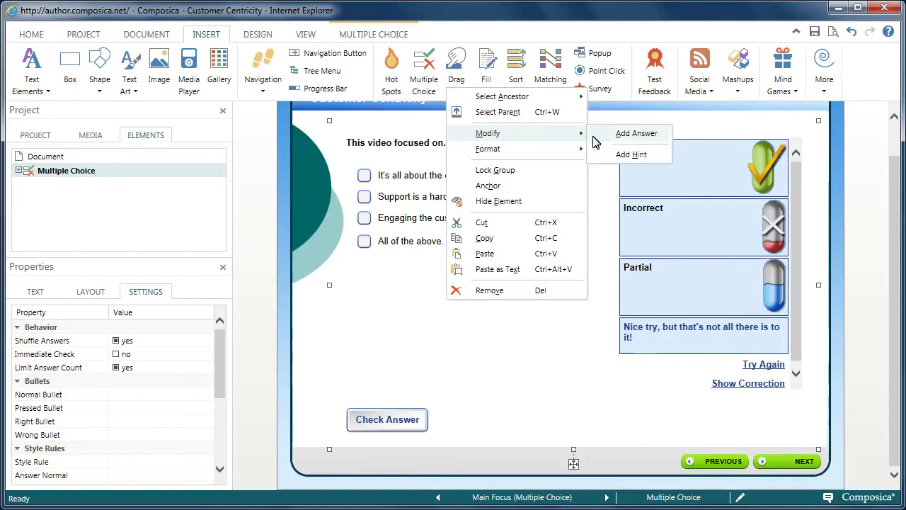
click(625, 155)
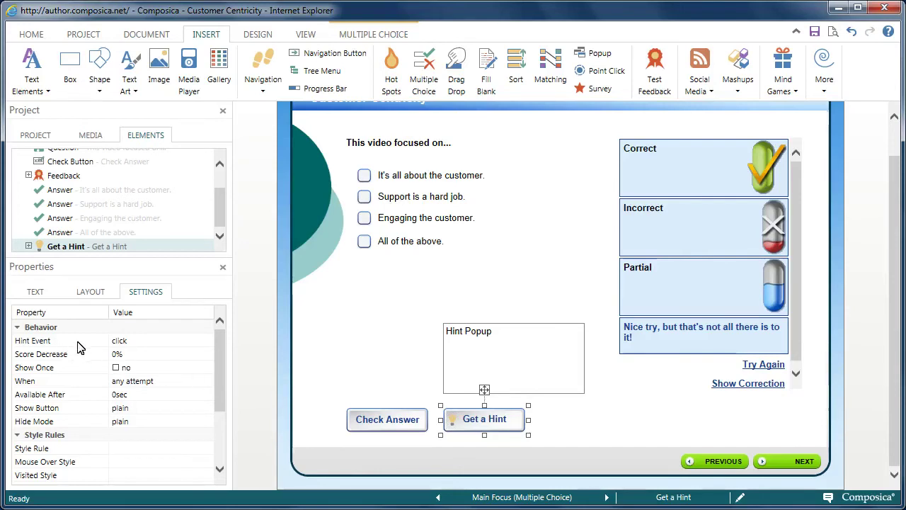
Step: Set the hint to open on click, repeatable on any attempt, and available after 5 seconds
click(122, 343)
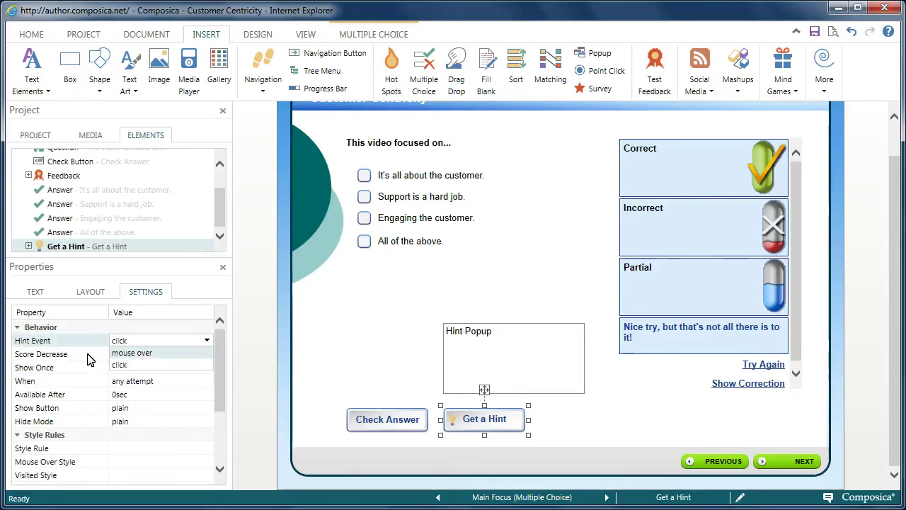
click(95, 357)
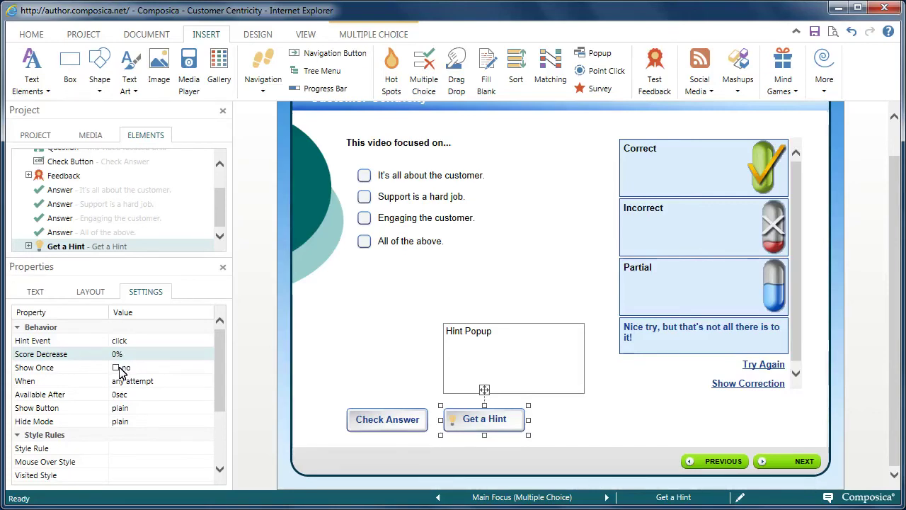
click(119, 368)
click(120, 369)
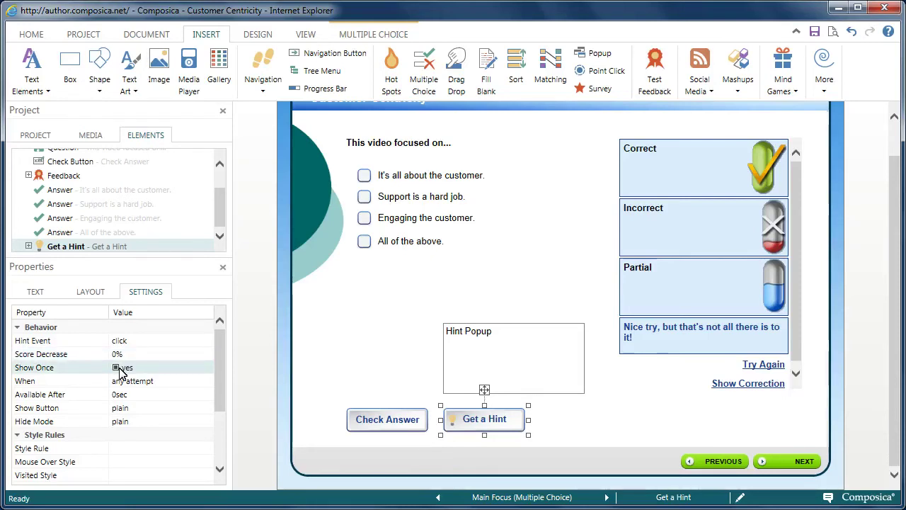
click(119, 368)
click(132, 383)
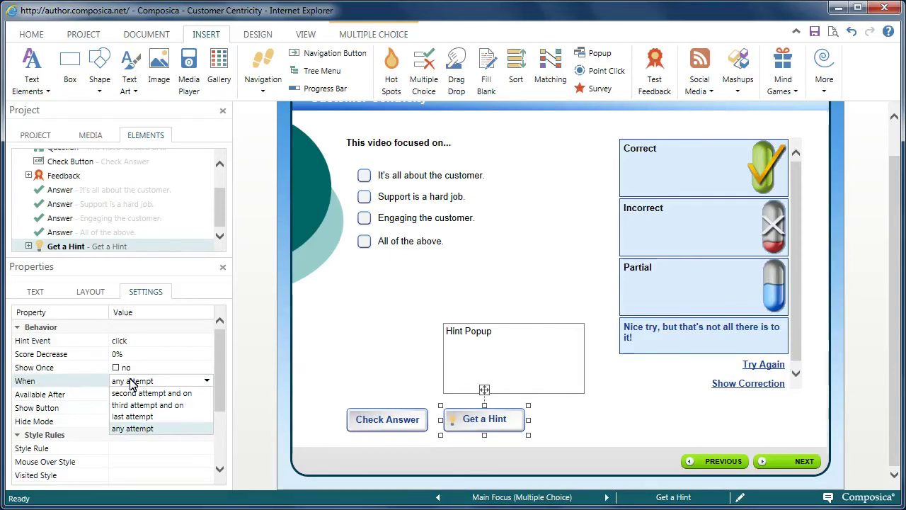
click(132, 382)
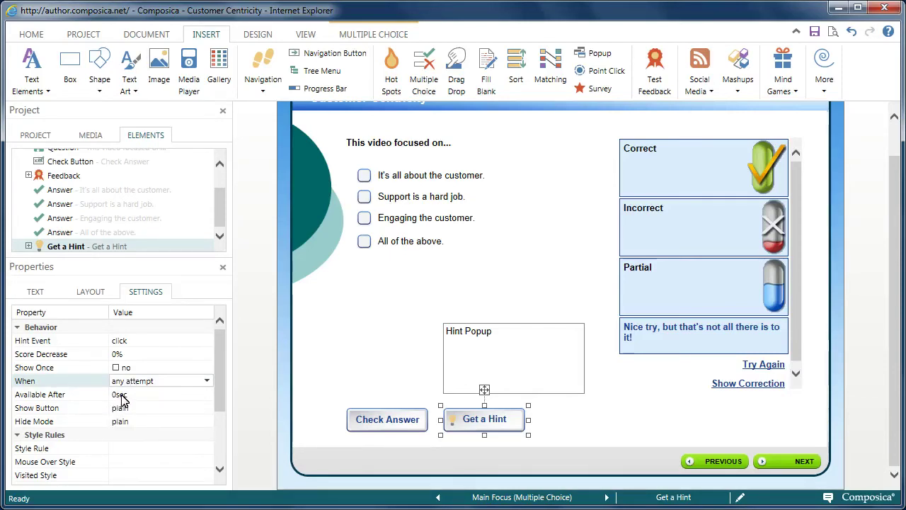
click(124, 399)
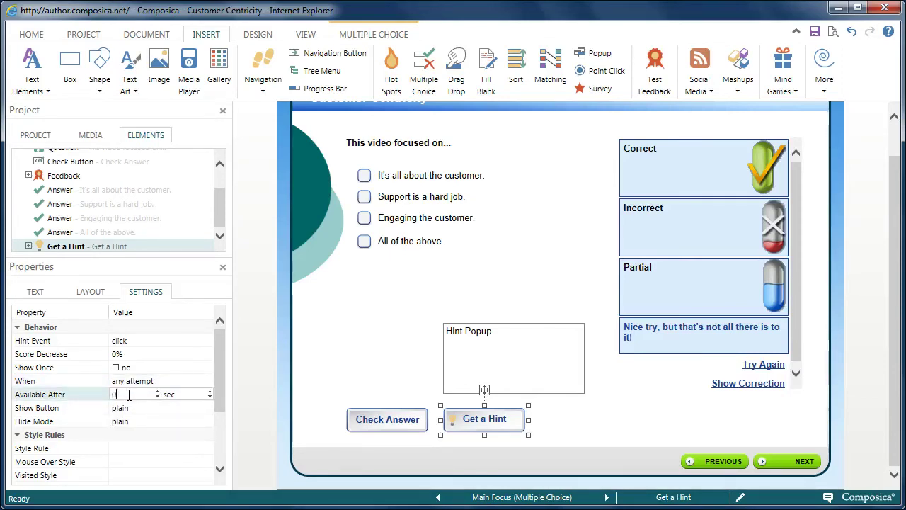
drag(129, 395, 110, 397)
text(5)
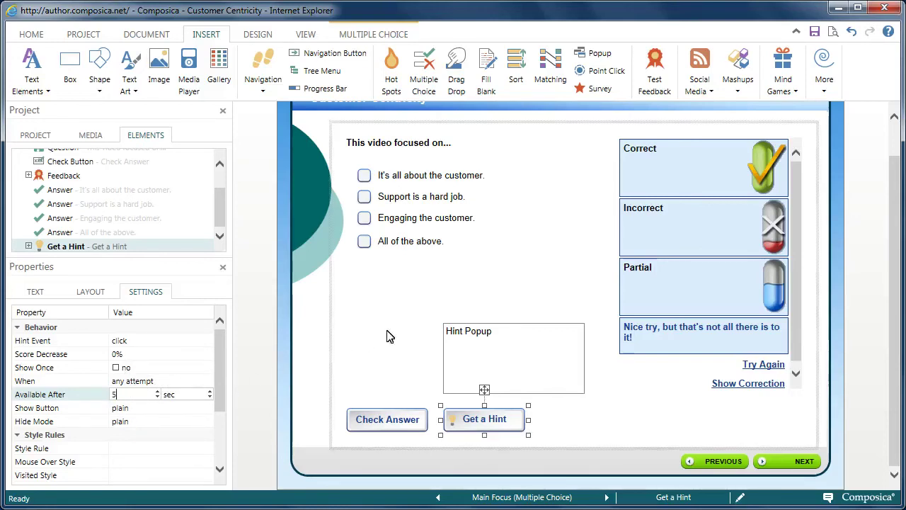
Step: Paste 'This video stresses it's all about the customer…' over the Hint Popup placeholder text
click(522, 358)
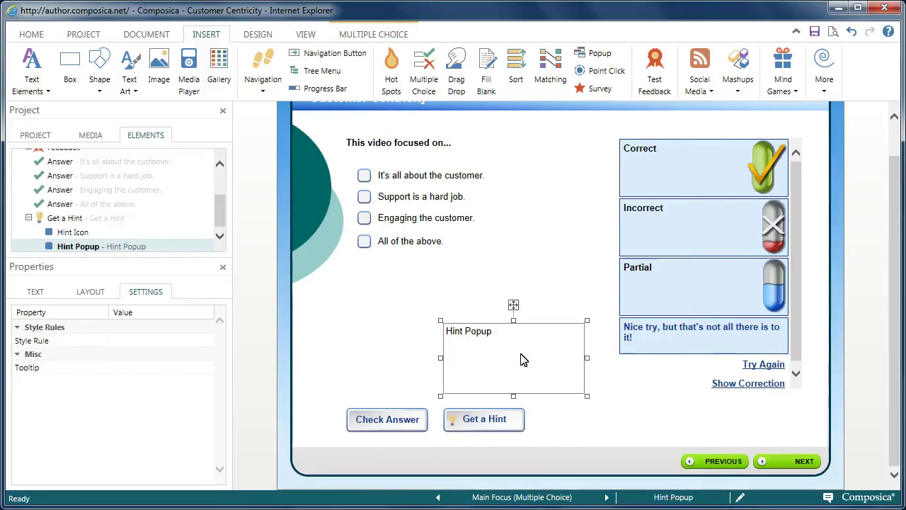
drag(494, 330, 447, 331)
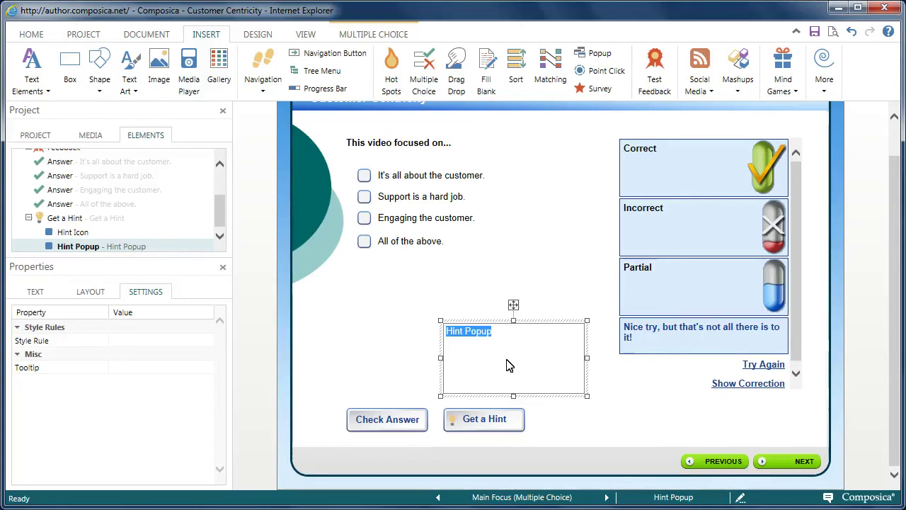
text(This video stresses it's all about the customer showing ways to engagement customers successfully.)
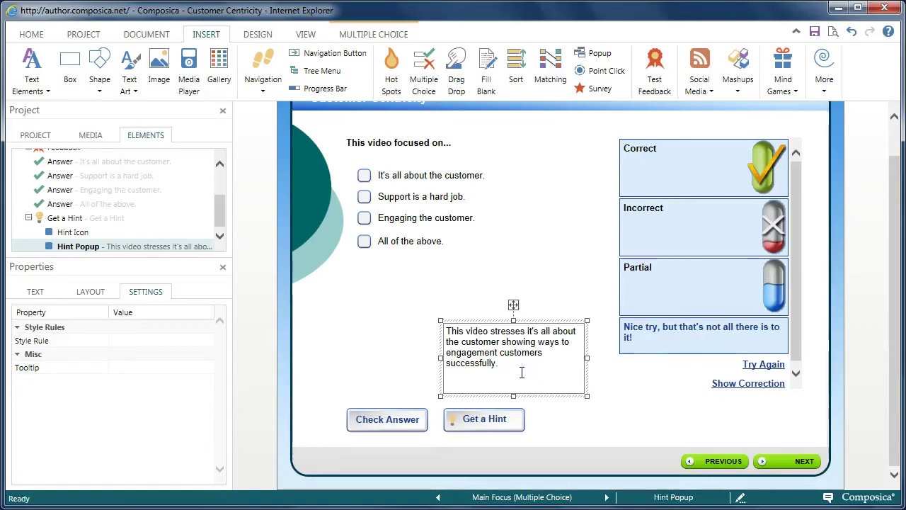
click(587, 432)
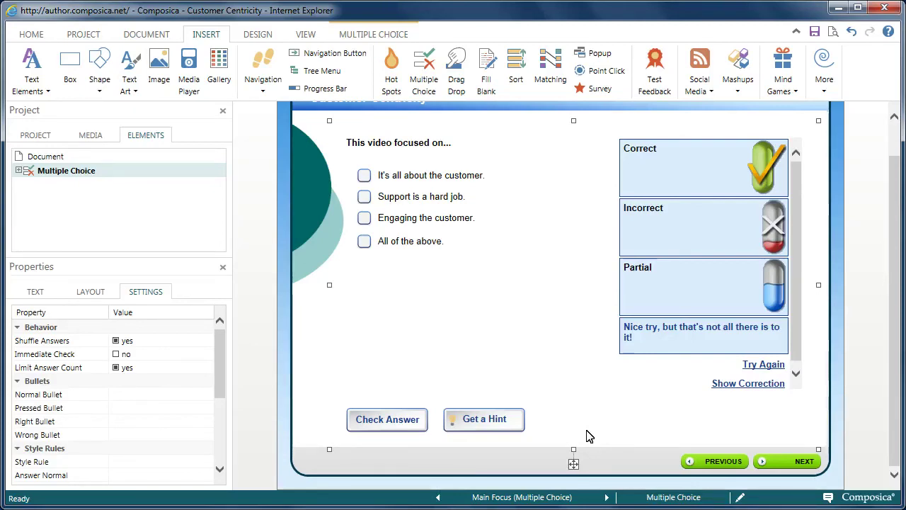
Step: Save, preview in the browser, and check 'Engaging the customer.' to see the partial feedback
click(814, 32)
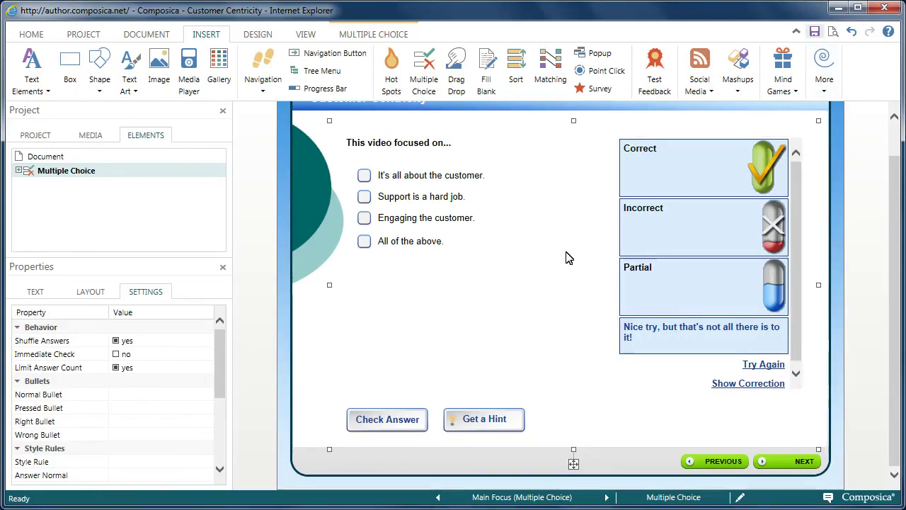
click(832, 32)
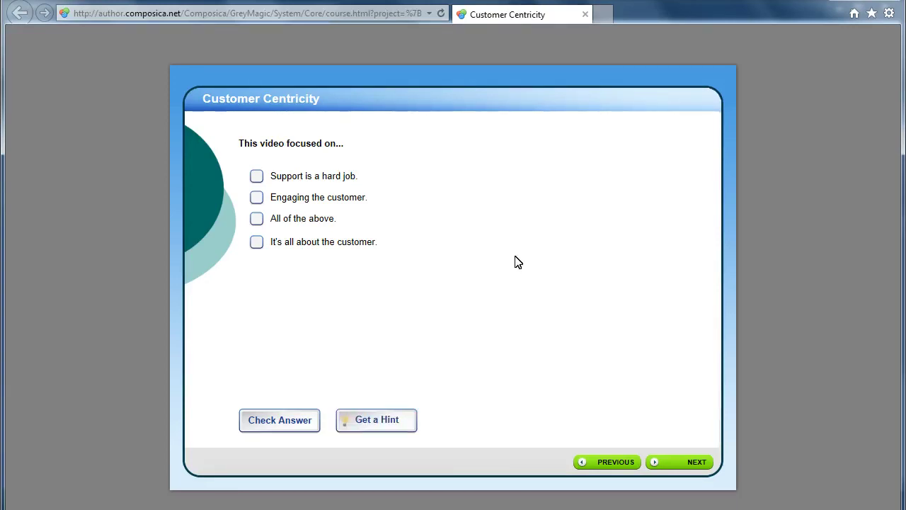
click(258, 203)
click(300, 422)
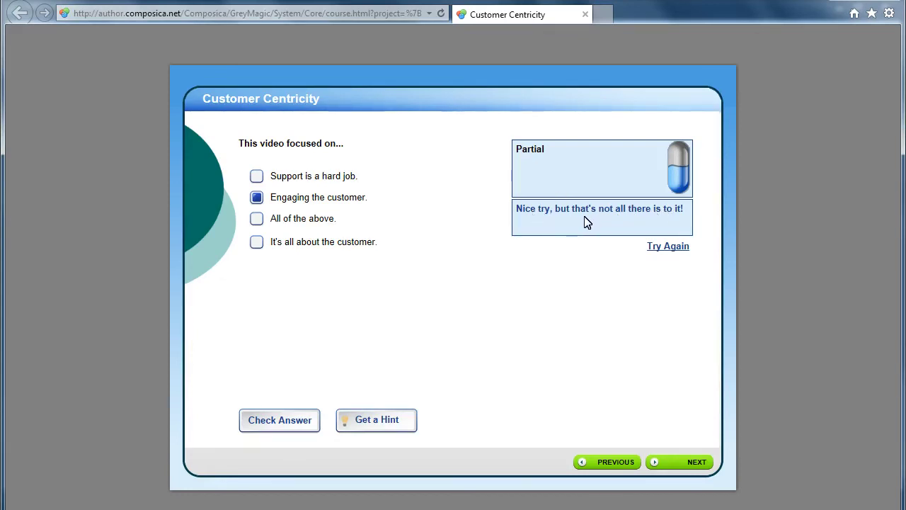
Step: Try again, adding 'It's all about the customer.' to get Correct feedback
click(670, 247)
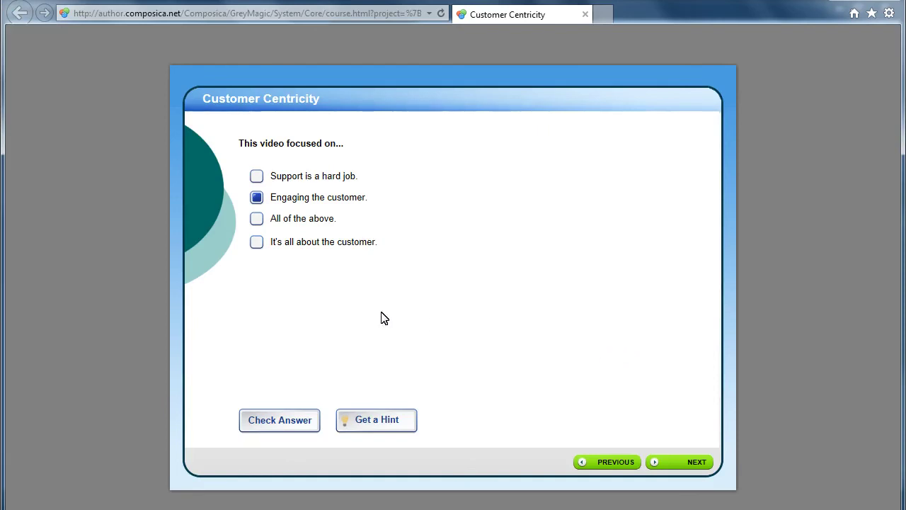
click(258, 243)
click(305, 419)
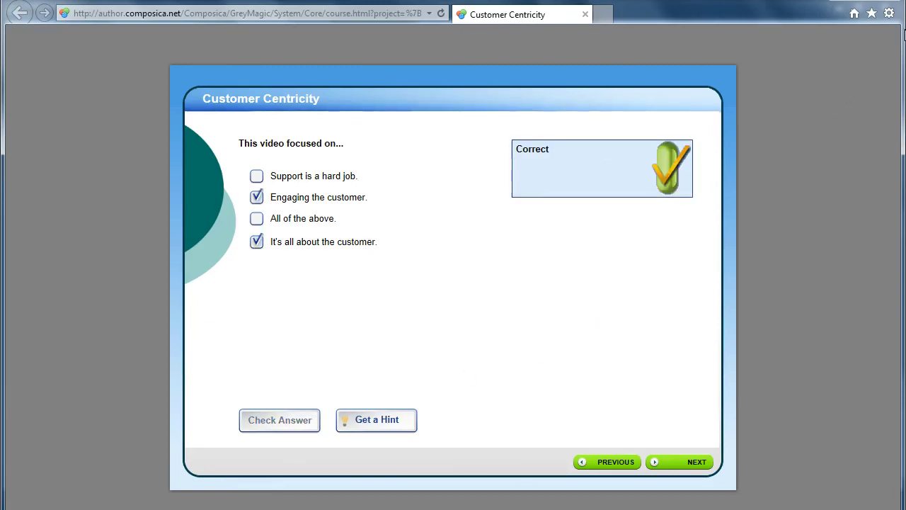
click(888, 2)
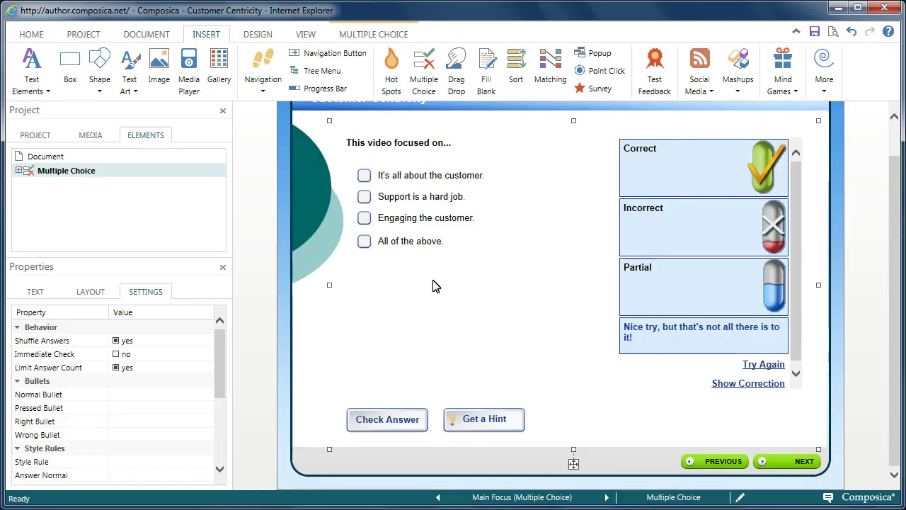
click(305, 332)
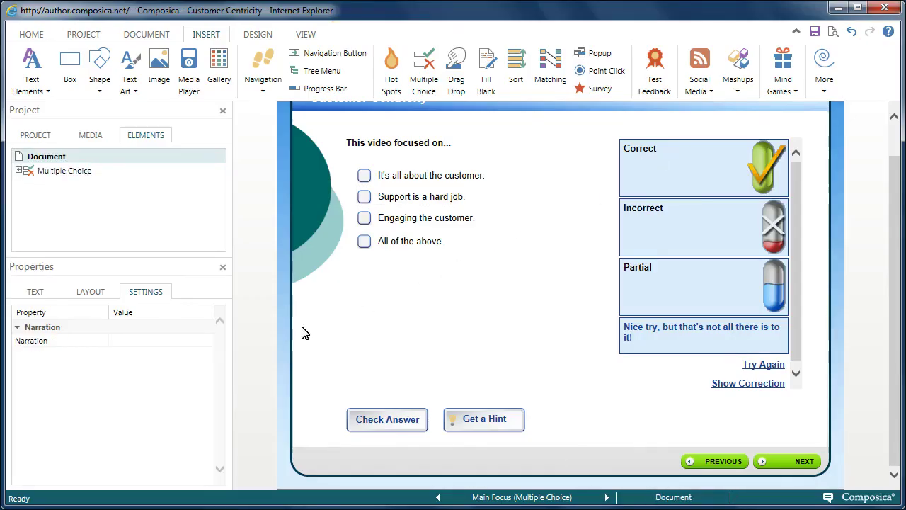